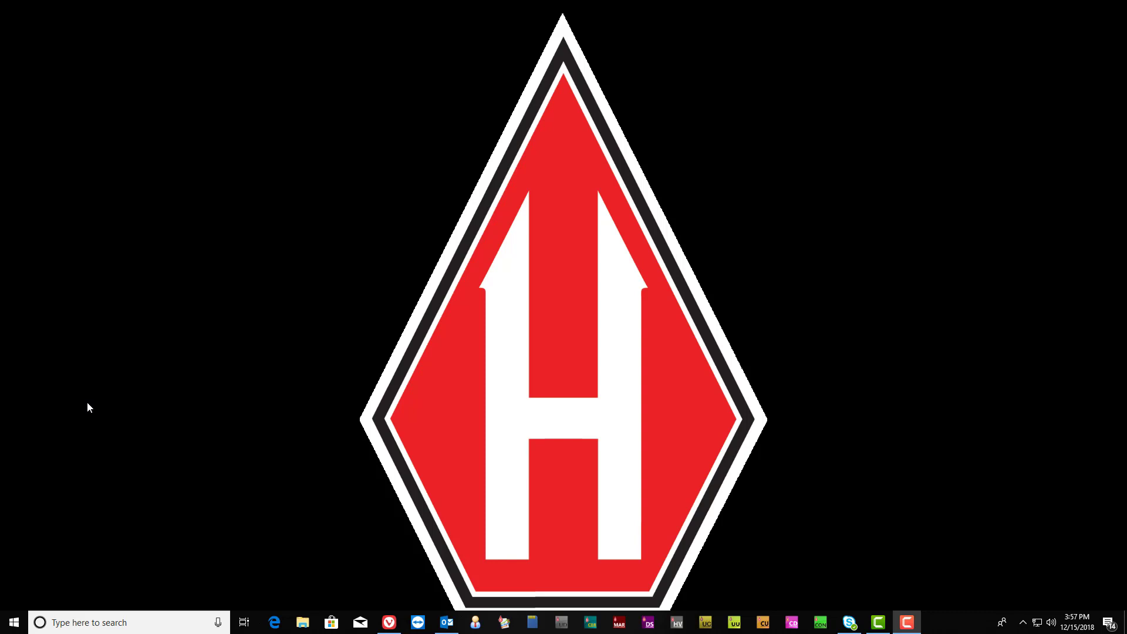
- Launch the Consolidation Test module from the HMTS Next program group
{"action": "left_click", "coordinate": [15, 626]}
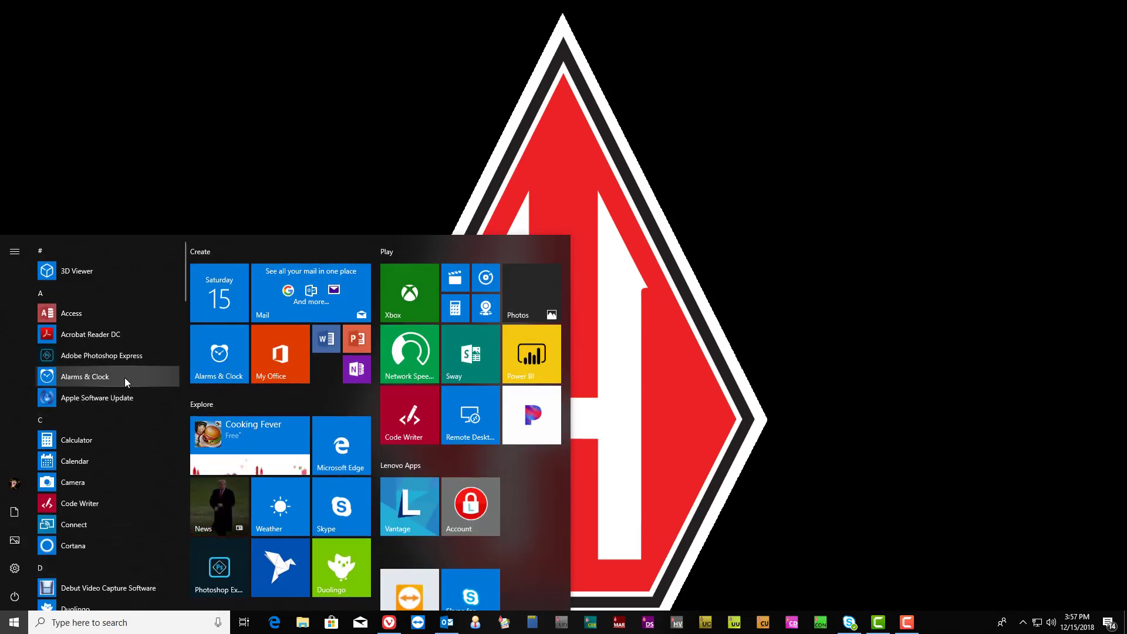
{"action": "scroll", "coordinate": [125, 380], "scroll_direction": "down", "scroll_amount": 8}
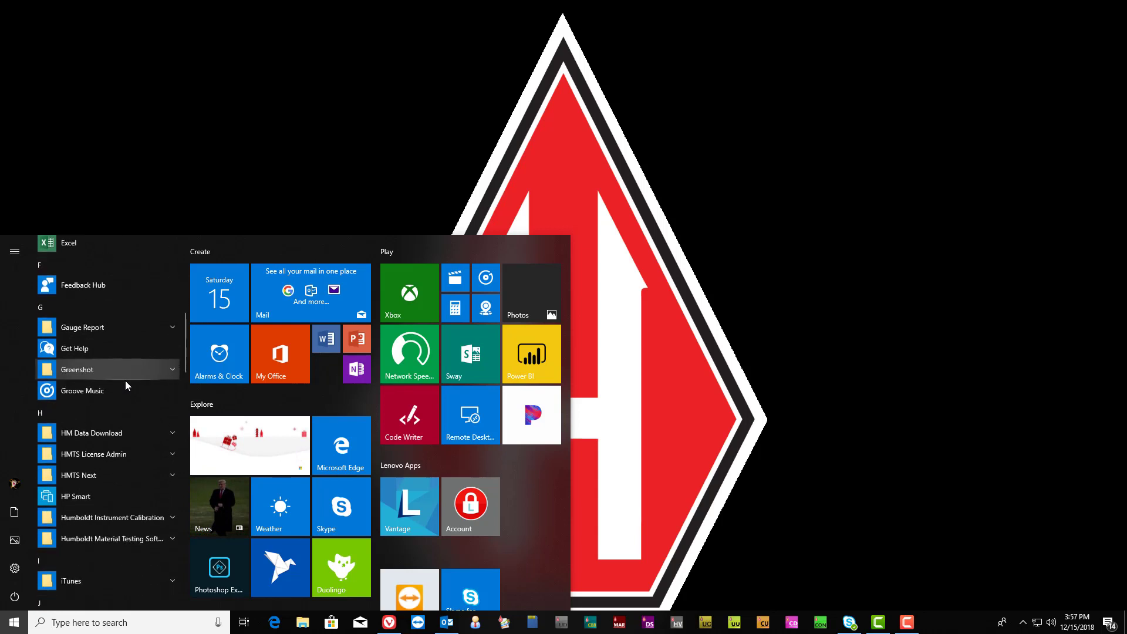
{"action": "scroll", "coordinate": [125, 380], "scroll_direction": "down", "scroll_amount": 2}
{"action": "left_click", "coordinate": [94, 422]}
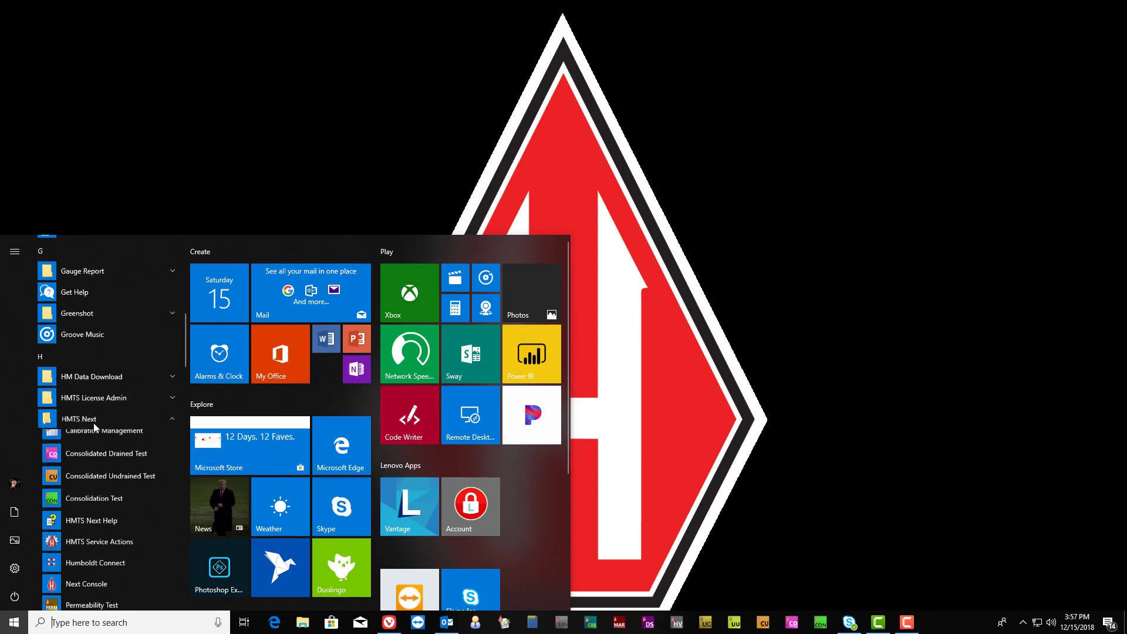
{"action": "left_click", "coordinate": [92, 503]}
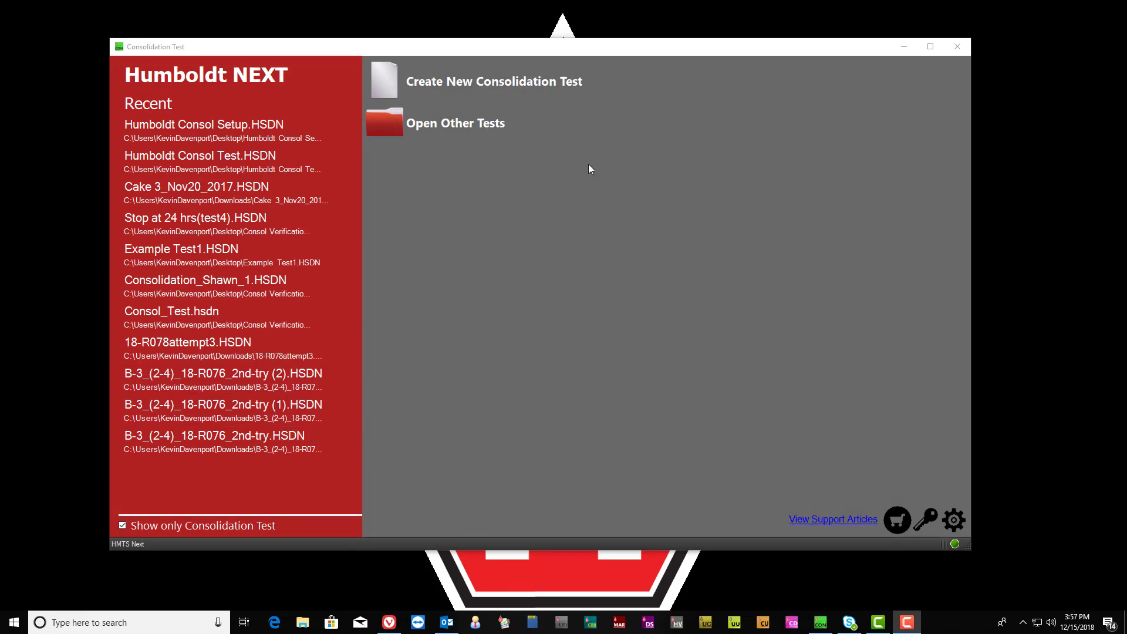
- Create a new consolidation test and save it on the Desktop as Humboldt Consol Setup
{"action": "left_click", "coordinate": [455, 85]}
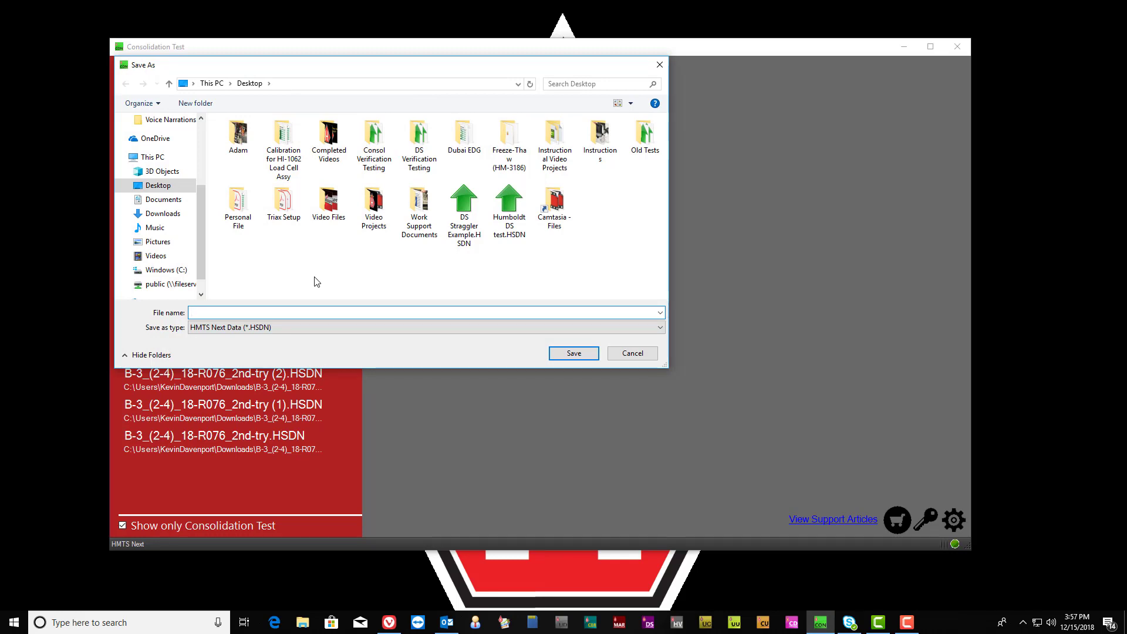
{"action": "type", "text": "Hu"}
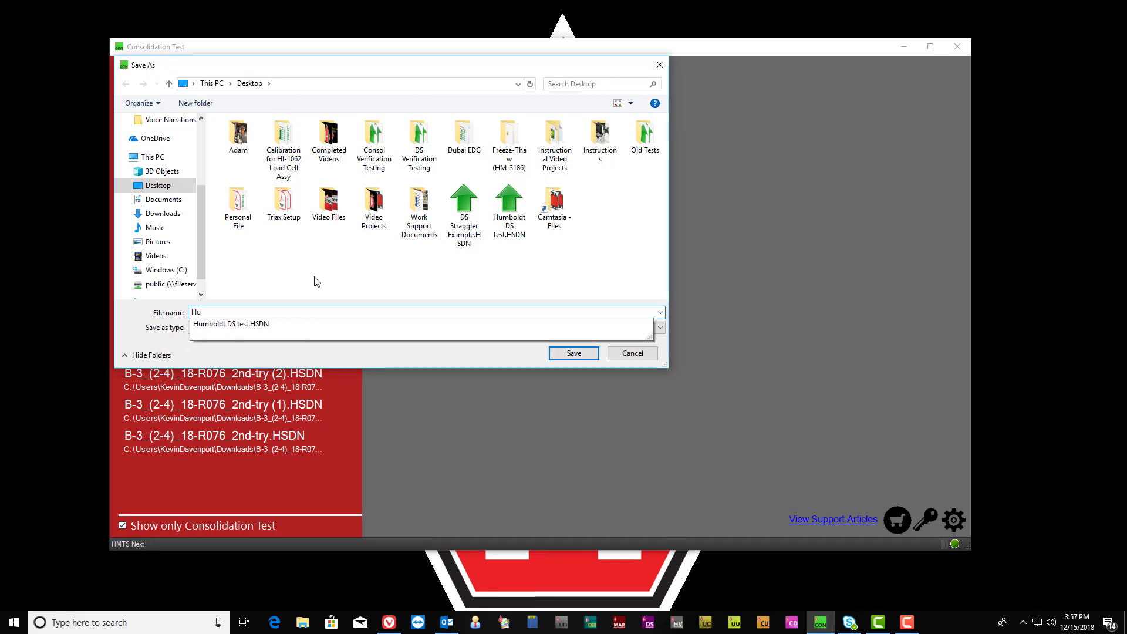
{"action": "type", "text": "mboldt Consol"}
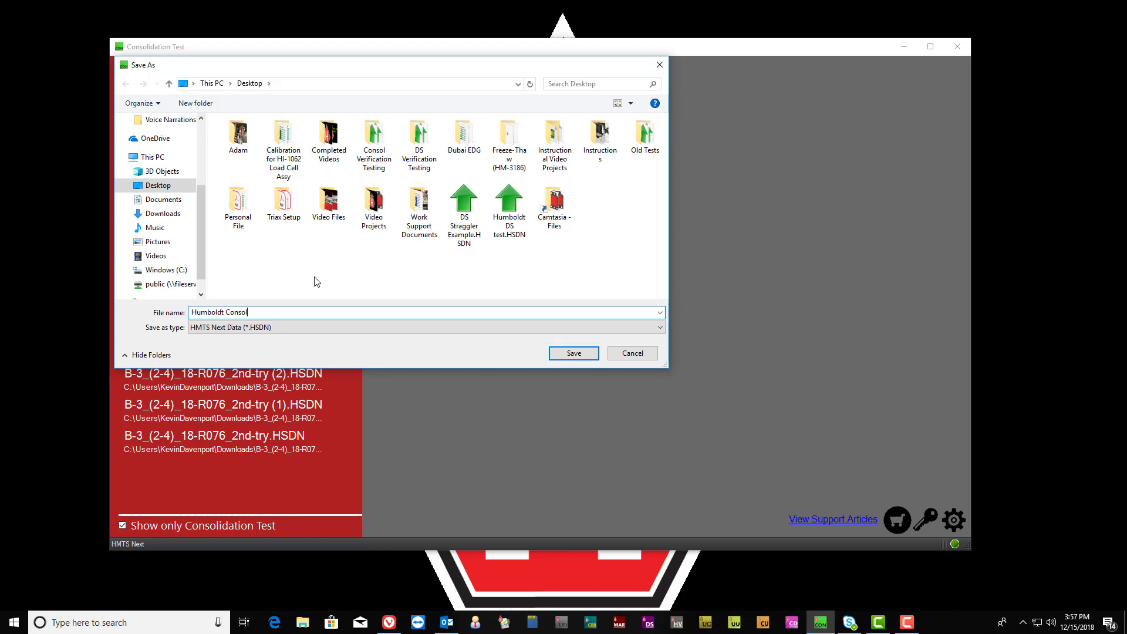
{"action": "type", "text": " Setup"}
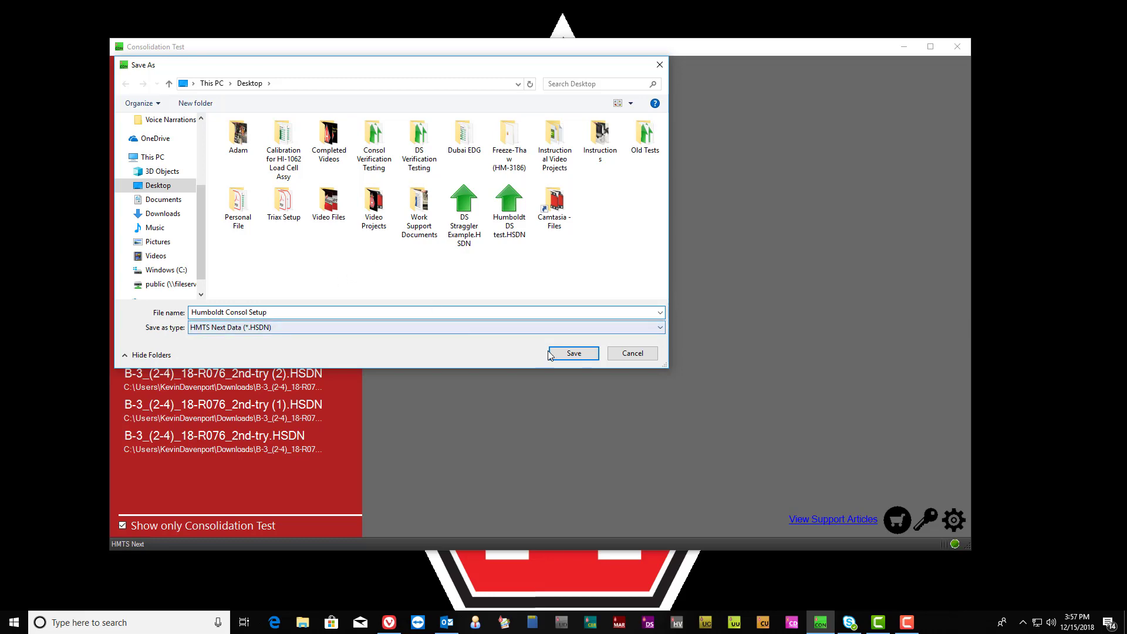
{"action": "left_click", "coordinate": [580, 355]}
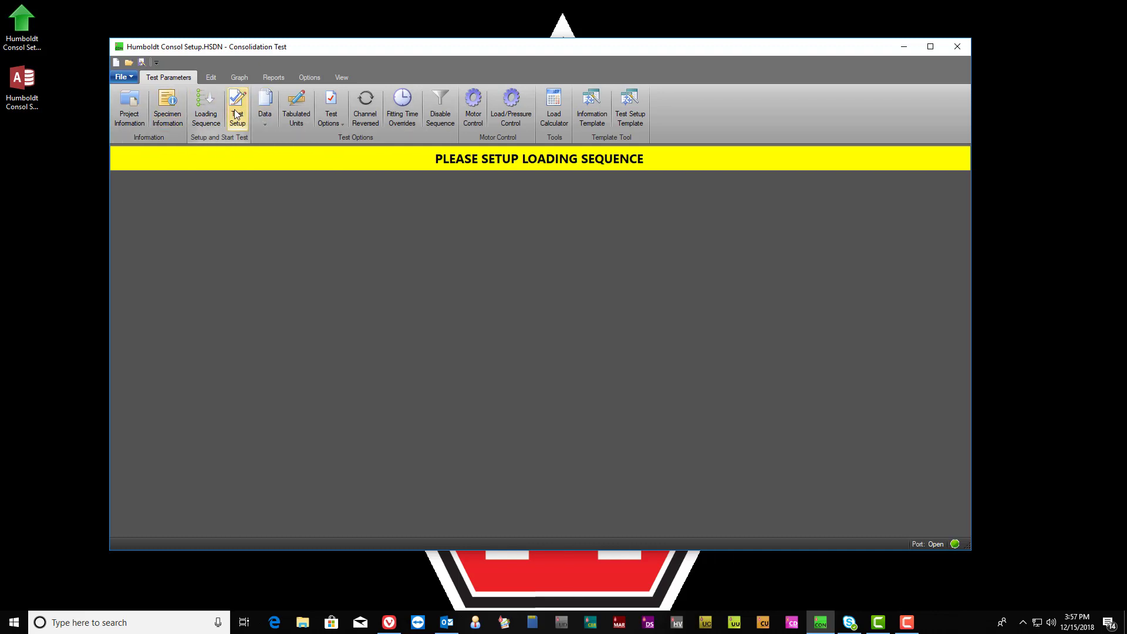
- Enter a specimen height of 1.0000 in and diameter of 2.5000 in on the height/diameter worksheet and save the specimen information
{"action": "left_click", "coordinate": [169, 106]}
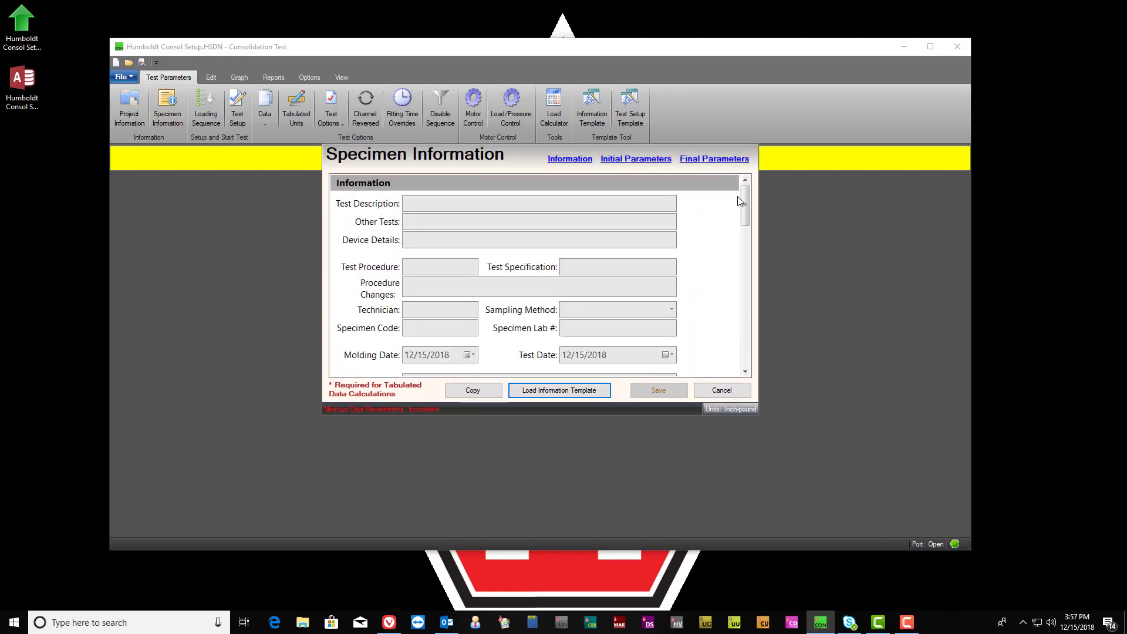
{"action": "left_click_drag", "start_coordinate": [747, 201], "coordinate": [757, 294]}
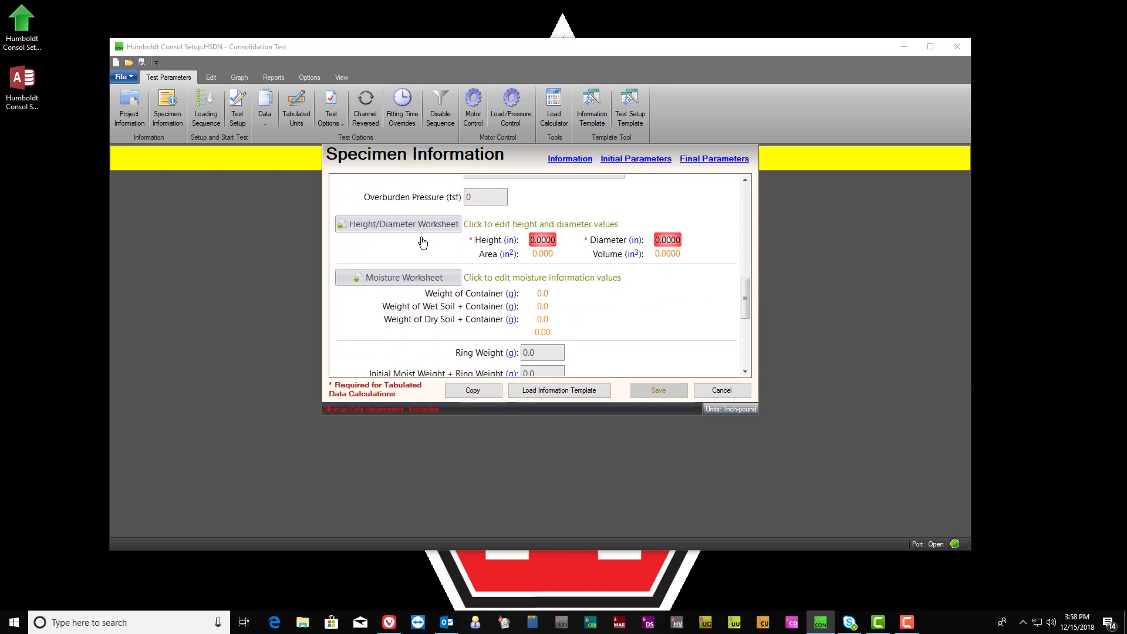
{"action": "left_click", "coordinate": [396, 229]}
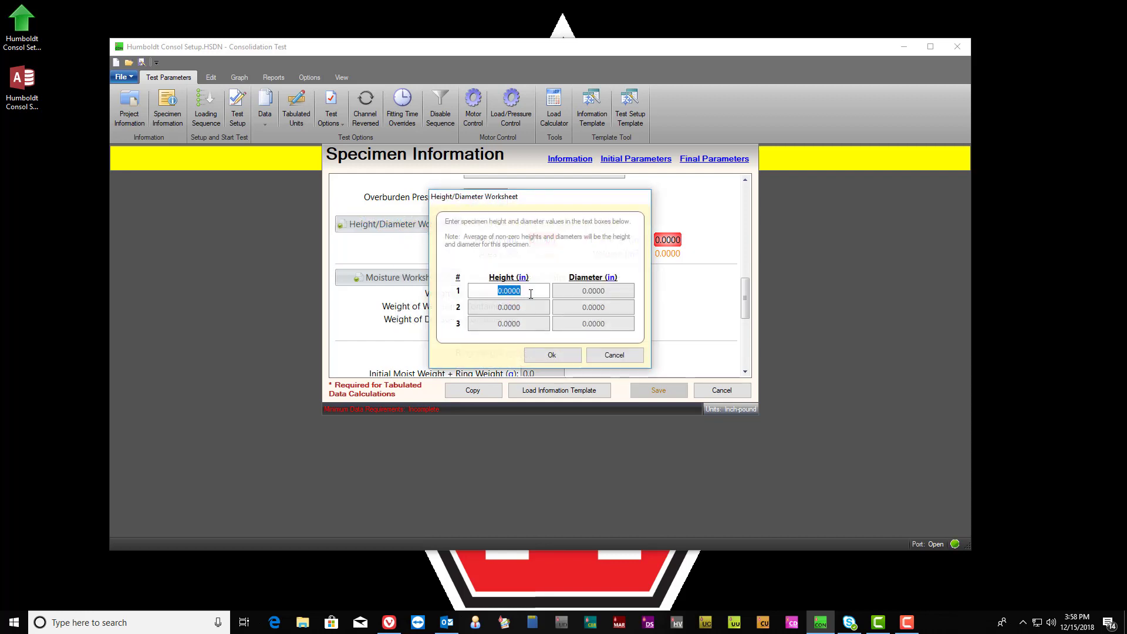
{"action": "type", "text": "1.0000"}
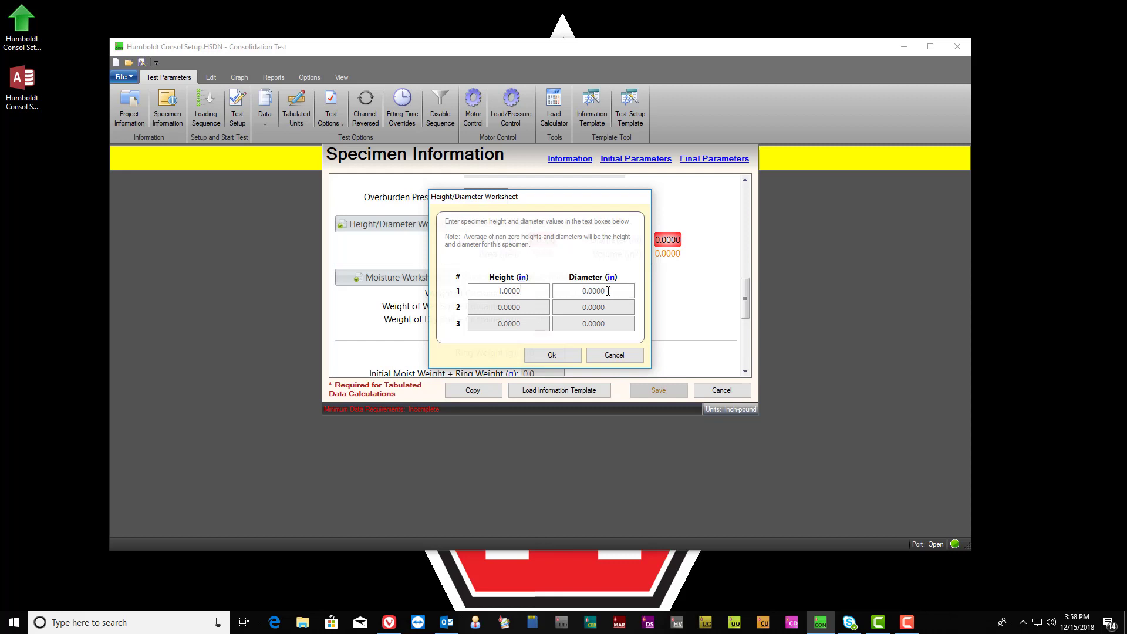
{"action": "left_click", "coordinate": [608, 291]}
{"action": "type", "text": "2.5000"}
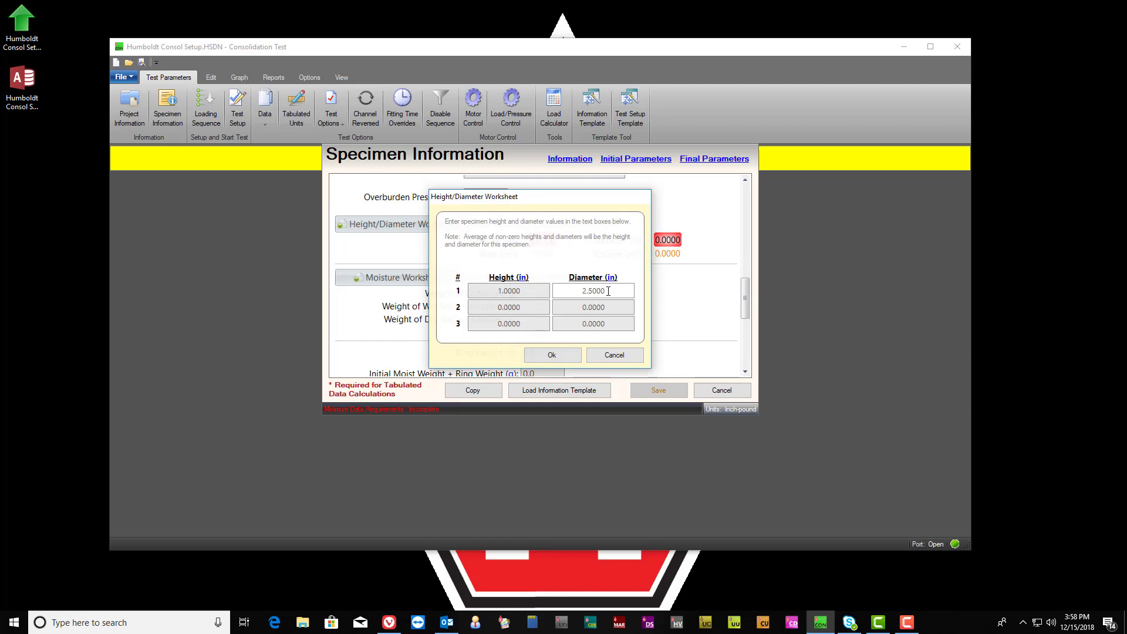
{"action": "left_click", "coordinate": [552, 354]}
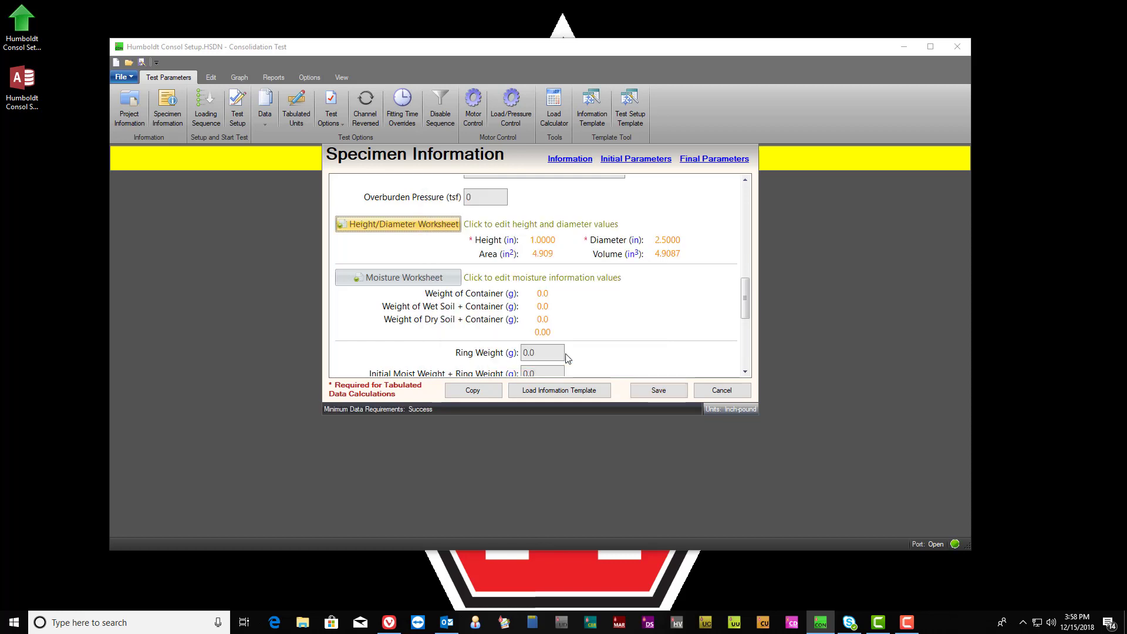
{"action": "left_click", "coordinate": [658, 390]}
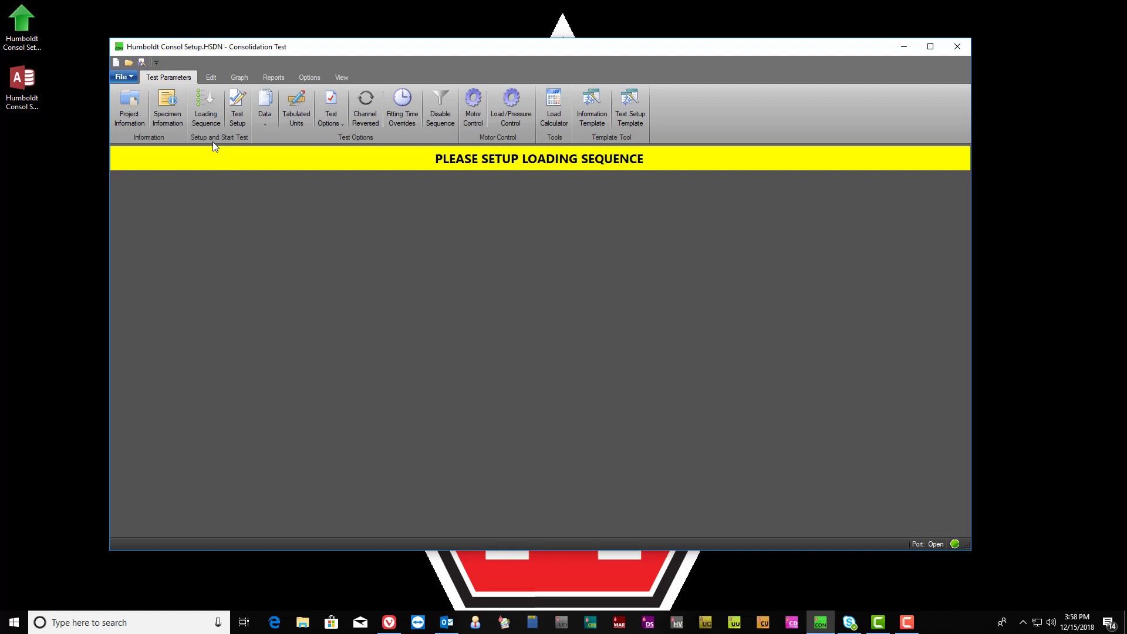
- Assign the 2.4_Load 3-3 load sequence to the test and save the sequence change
{"action": "left_click", "coordinate": [208, 103]}
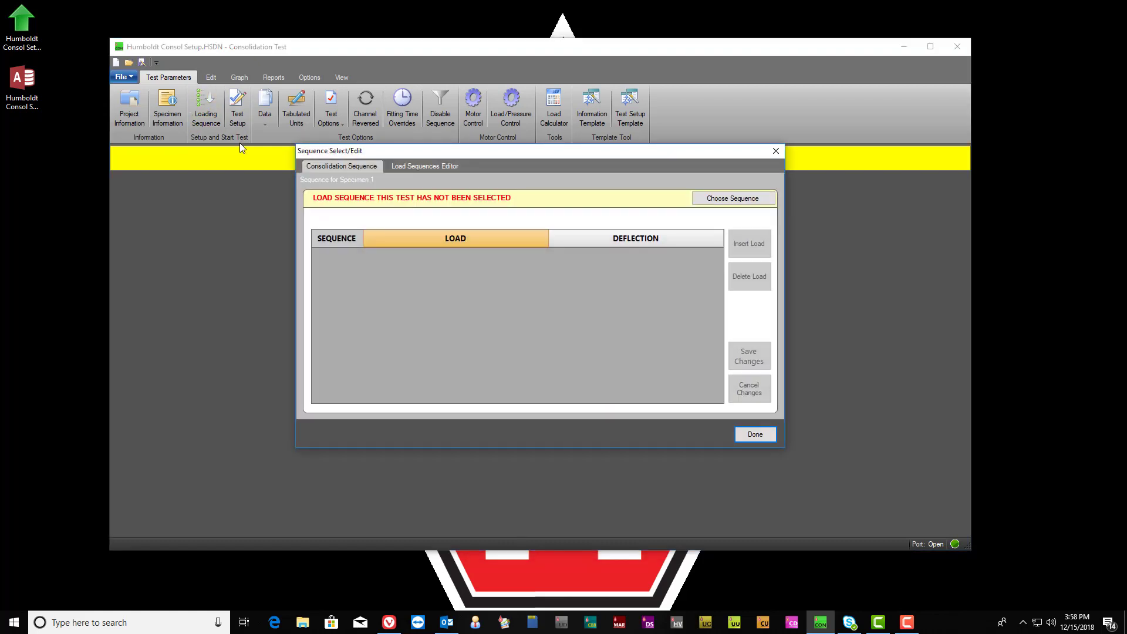
{"action": "left_click", "coordinate": [718, 200]}
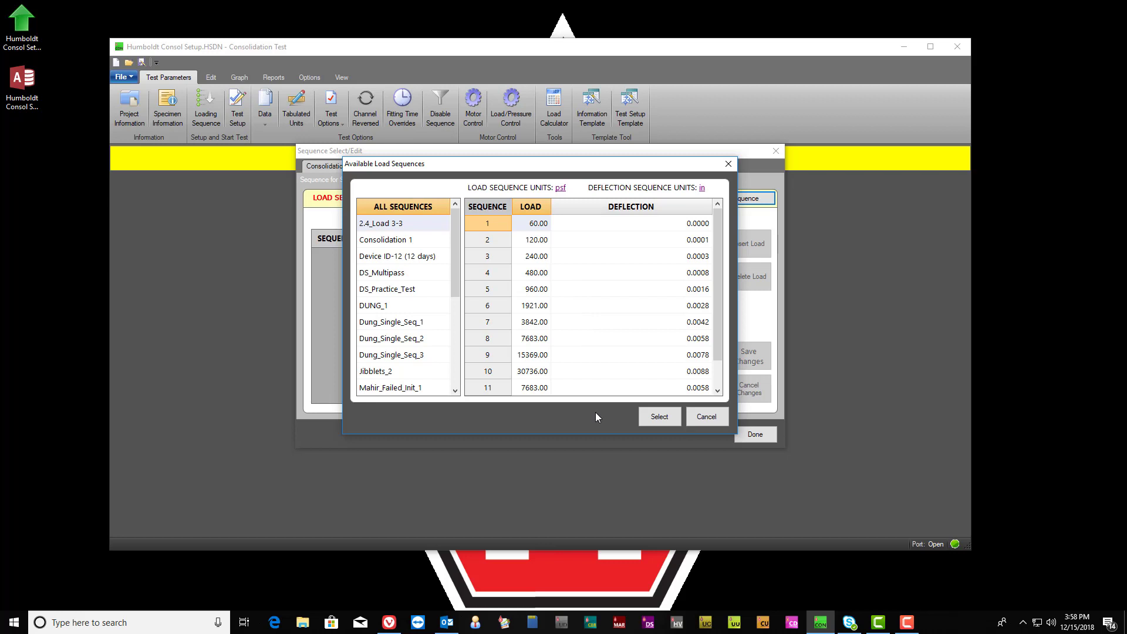
{"action": "left_click", "coordinate": [371, 241]}
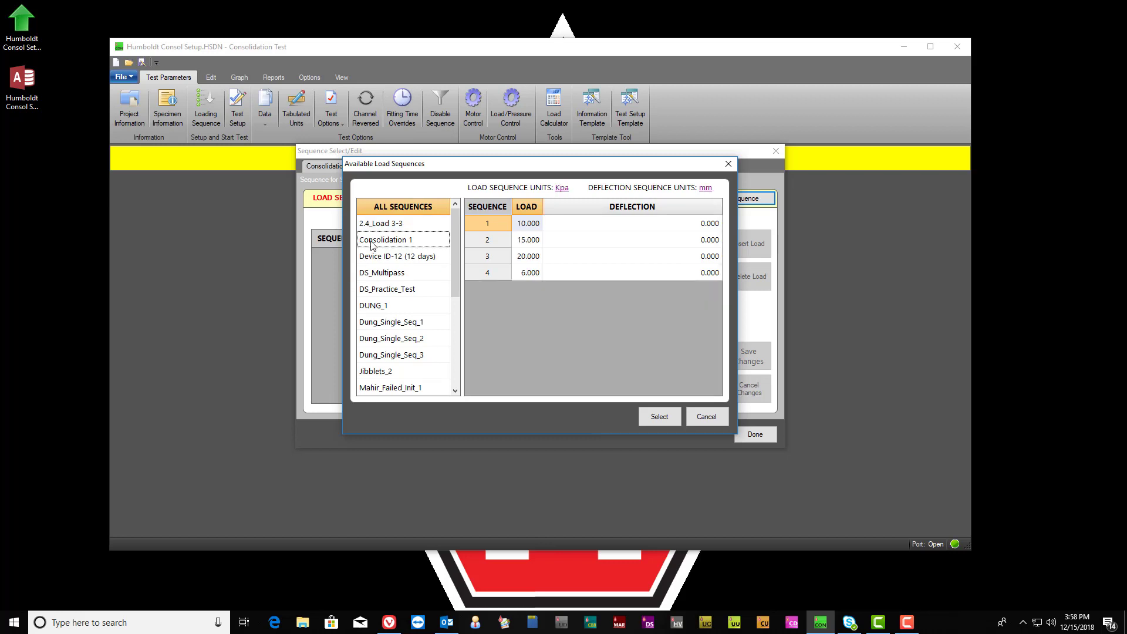
{"action": "left_click", "coordinate": [374, 258]}
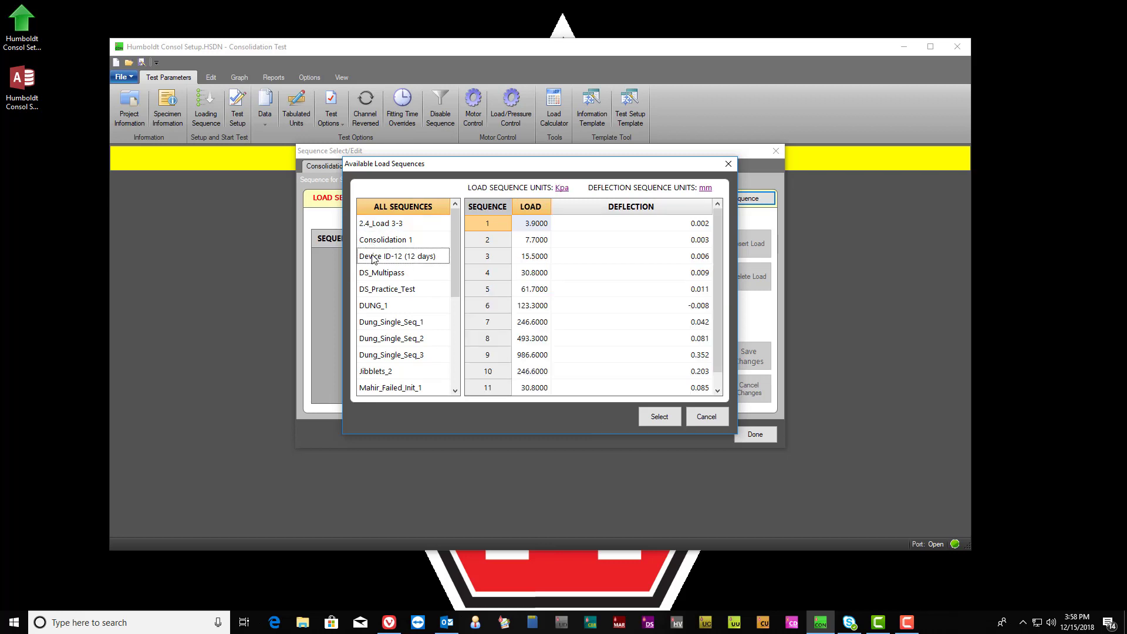
{"action": "left_click", "coordinate": [382, 225]}
{"action": "left_click", "coordinate": [657, 418]}
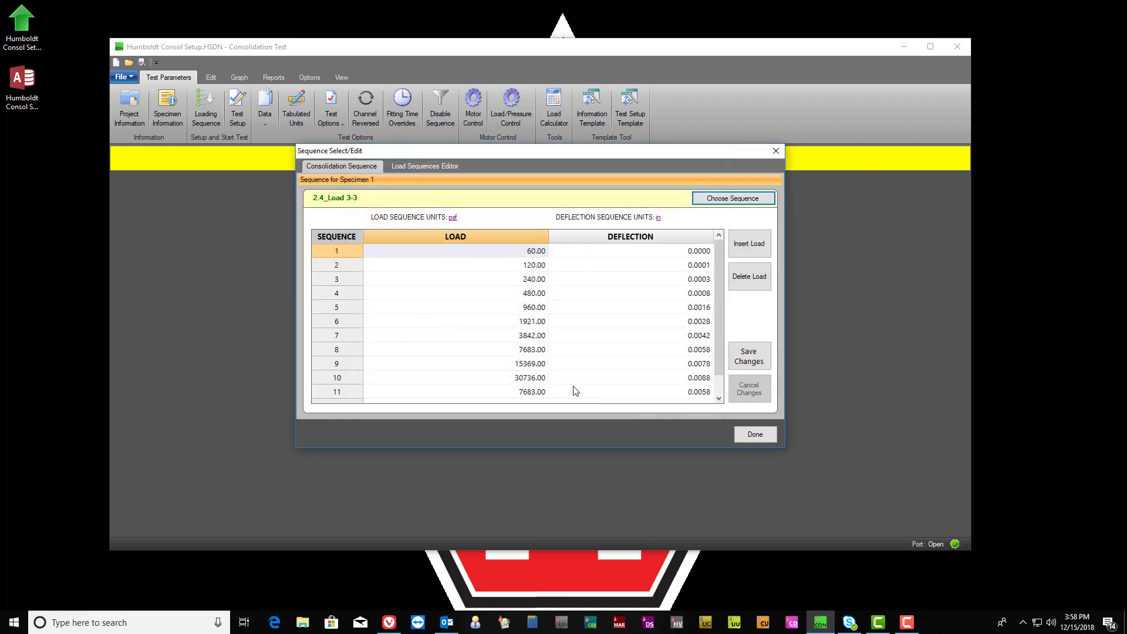
{"action": "left_click", "coordinate": [751, 360]}
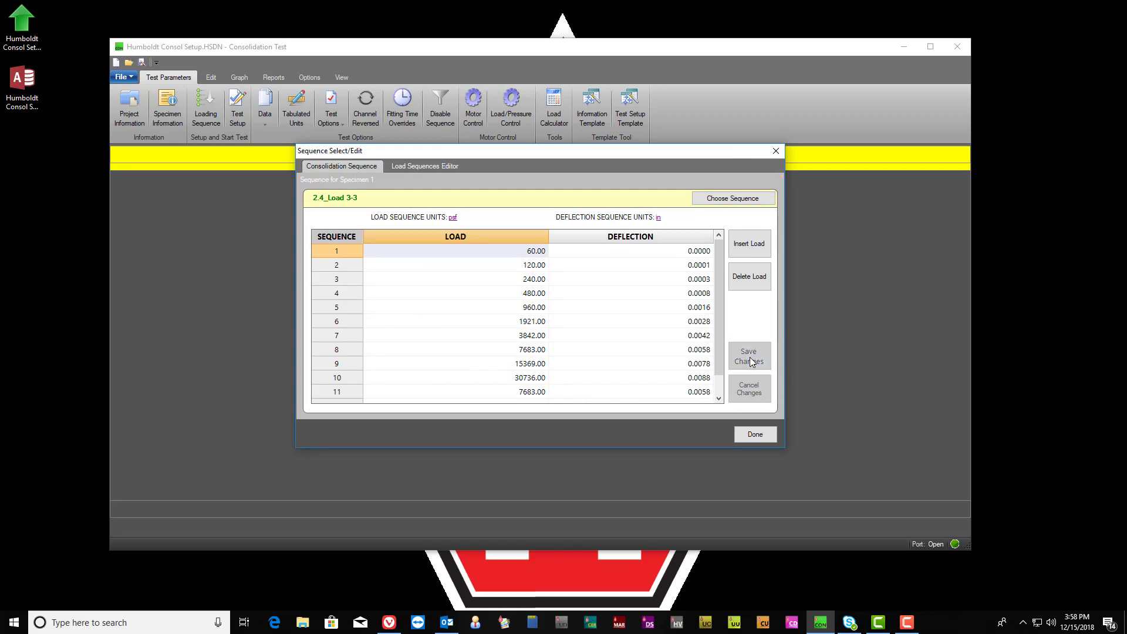
{"action": "left_click", "coordinate": [760, 434]}
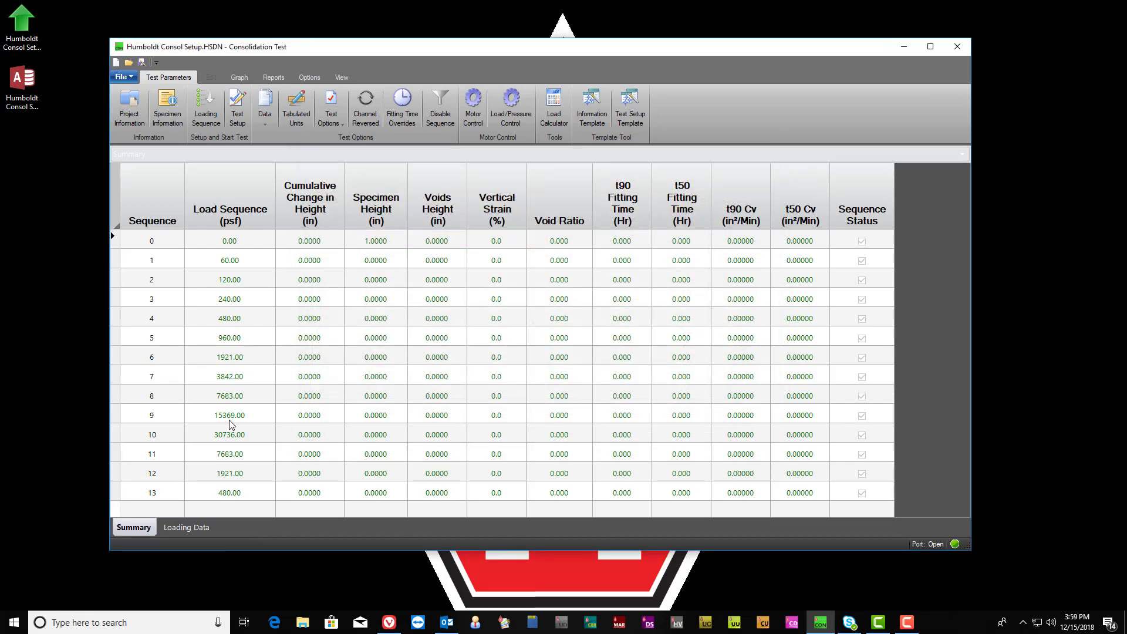
- In the test setup, assign Input 29 of Device ID 8 (HM5470) as displacement input and Input 30 as load input
{"action": "left_click", "coordinate": [240, 107]}
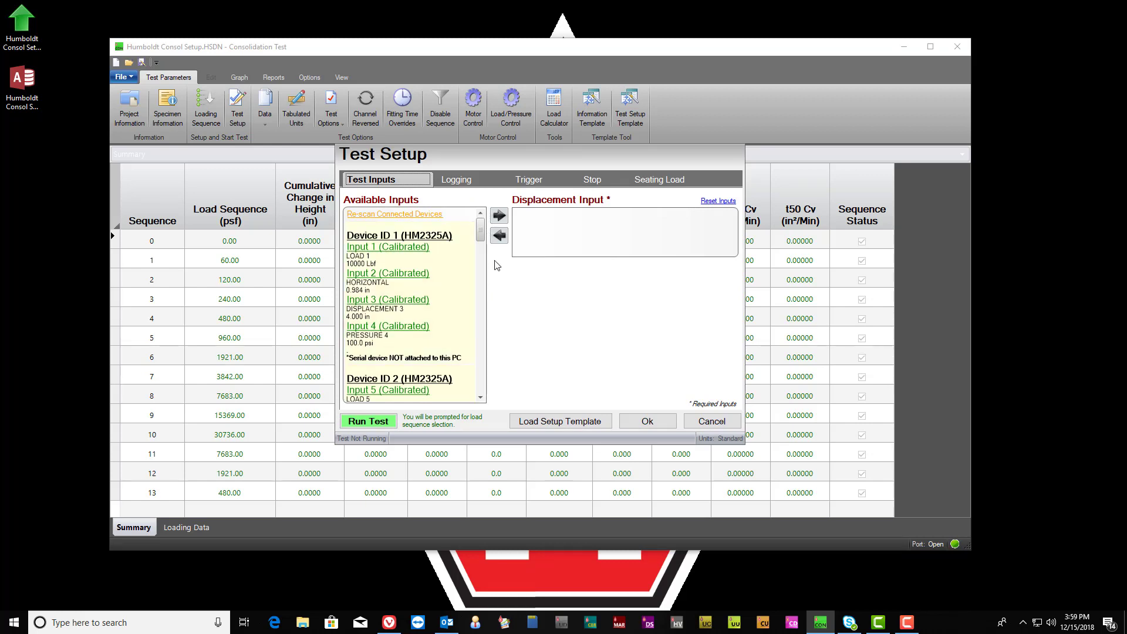
{"action": "left_click_drag", "start_coordinate": [481, 234], "coordinate": [486, 304]}
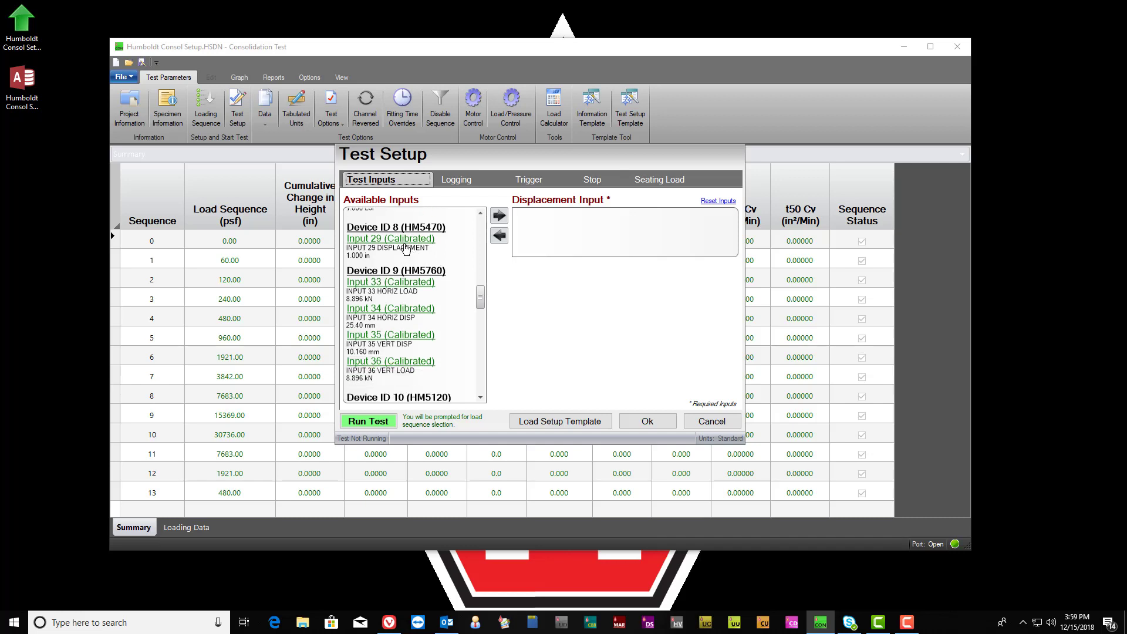
{"action": "left_click_drag", "start_coordinate": [401, 245], "coordinate": [577, 231]}
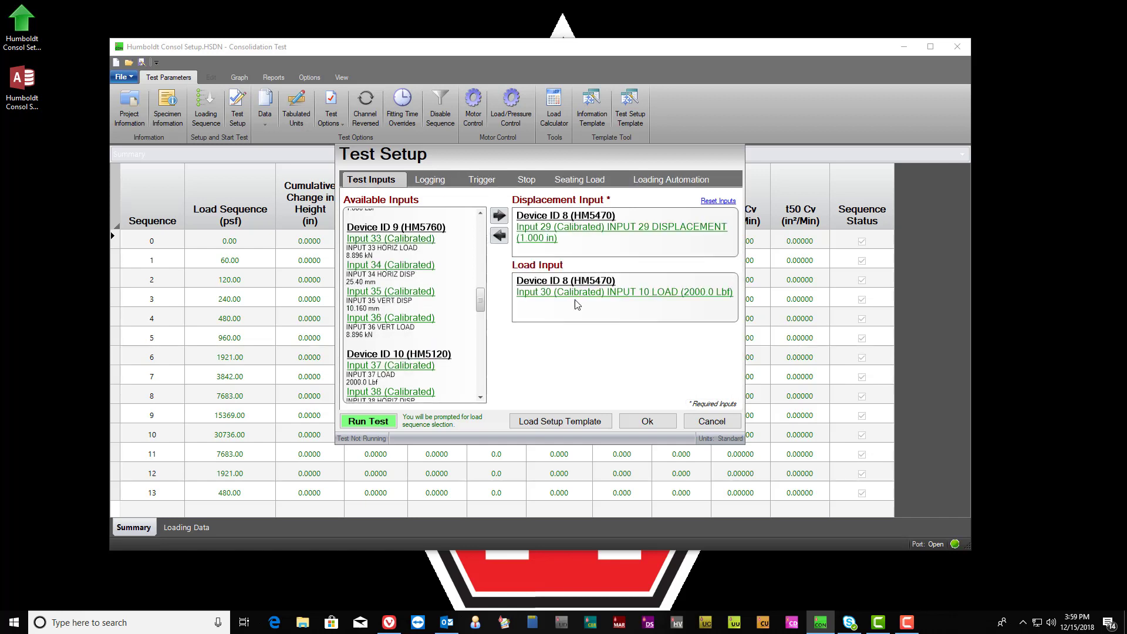
- Change the second recording time in the elapsed time logging table to 00:00:13
{"action": "left_click", "coordinate": [430, 182]}
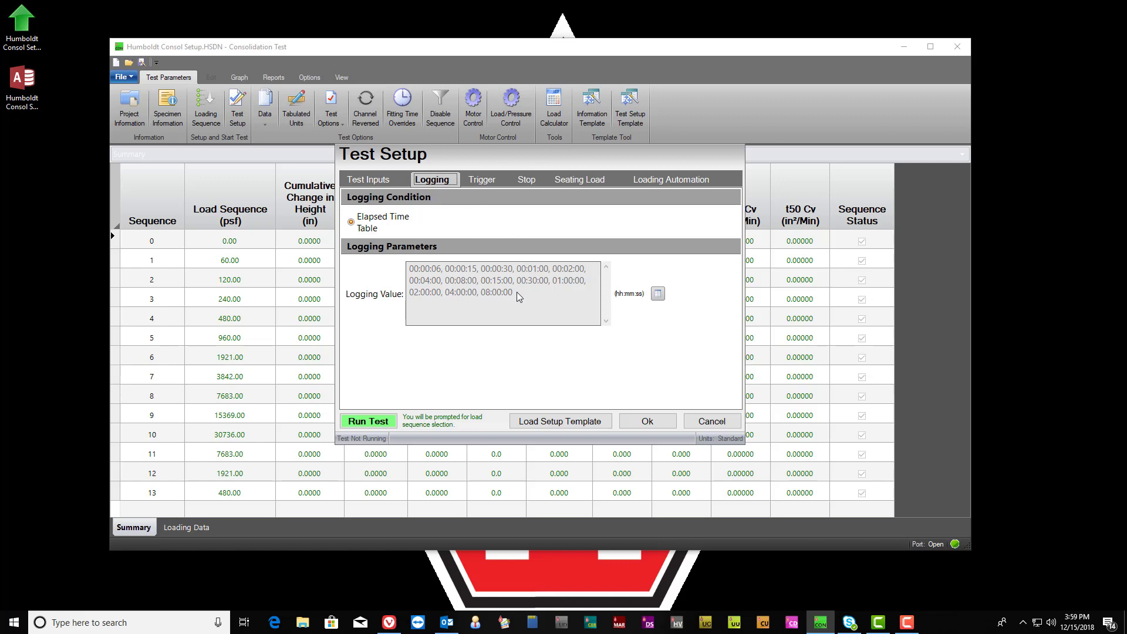
{"action": "left_click", "coordinate": [659, 298]}
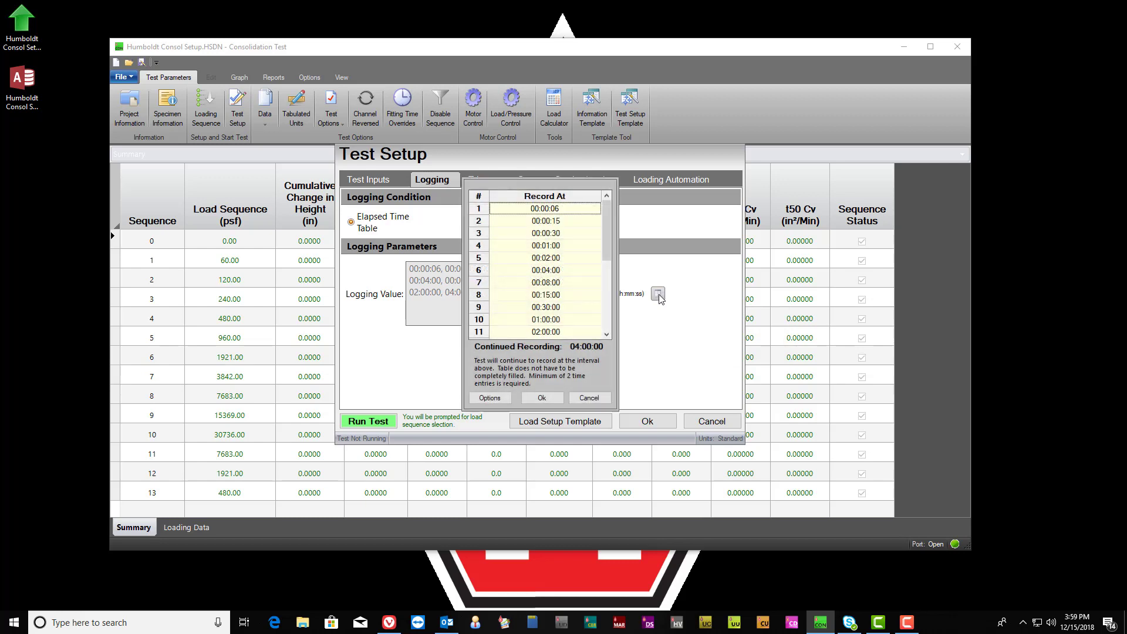
{"action": "left_click", "coordinate": [554, 226]}
{"action": "left_click", "coordinate": [554, 226]}
{"action": "key", "text": "BackSpace"}
{"action": "type", "text": "3"}
{"action": "left_click", "coordinate": [550, 400]}
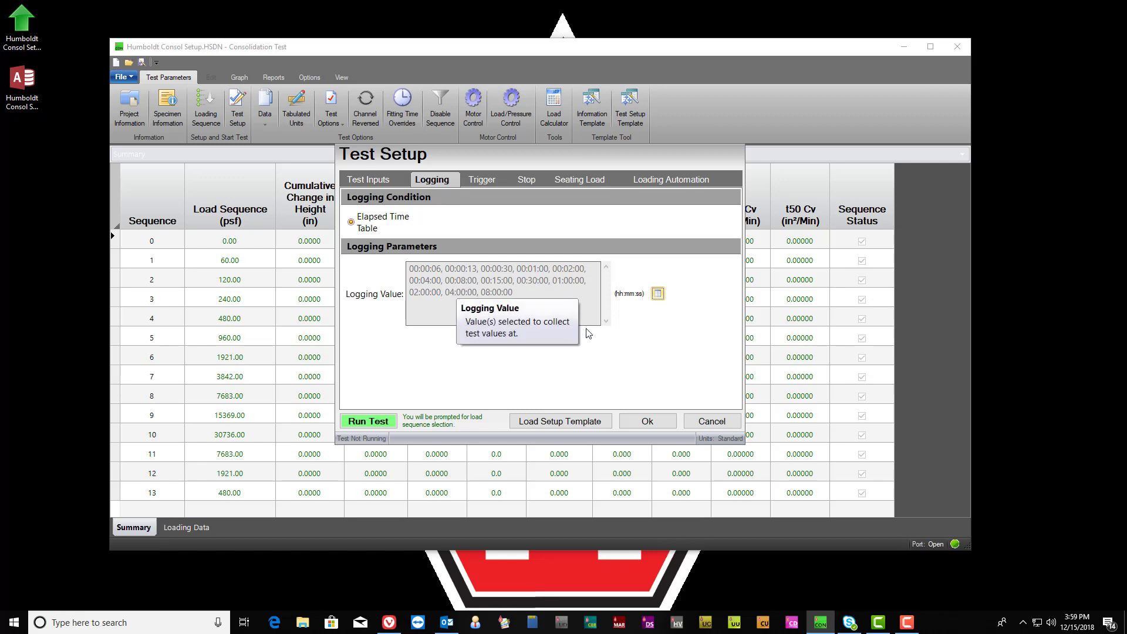
- Restore the second recording time in the logging table to 00:00:15
{"action": "left_click", "coordinate": [658, 294]}
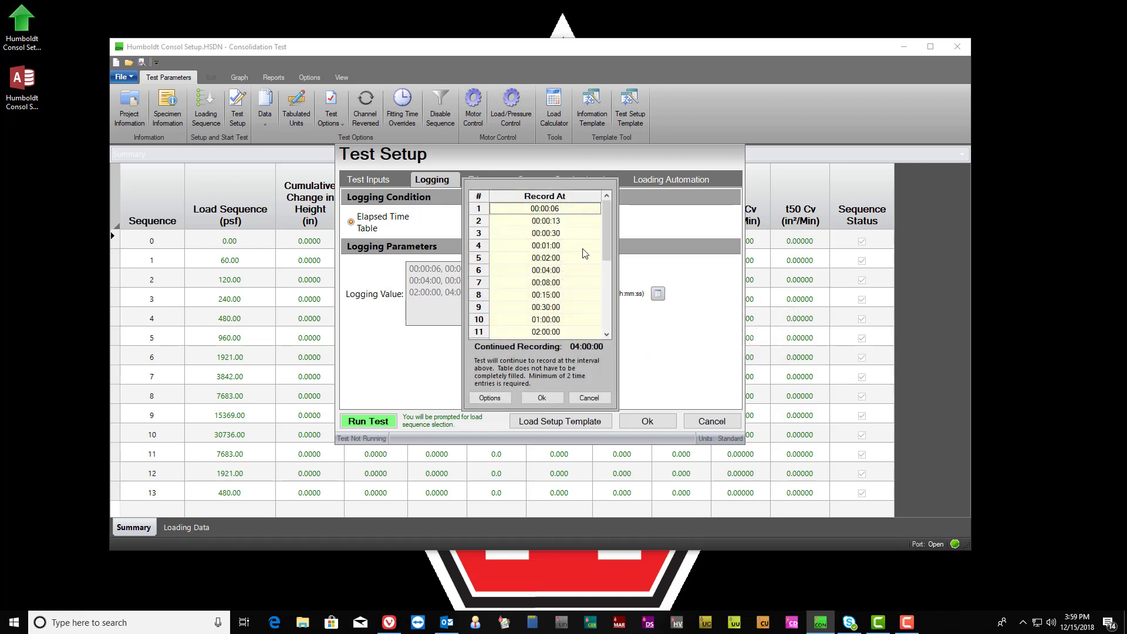
{"action": "double_click", "coordinate": [558, 222]}
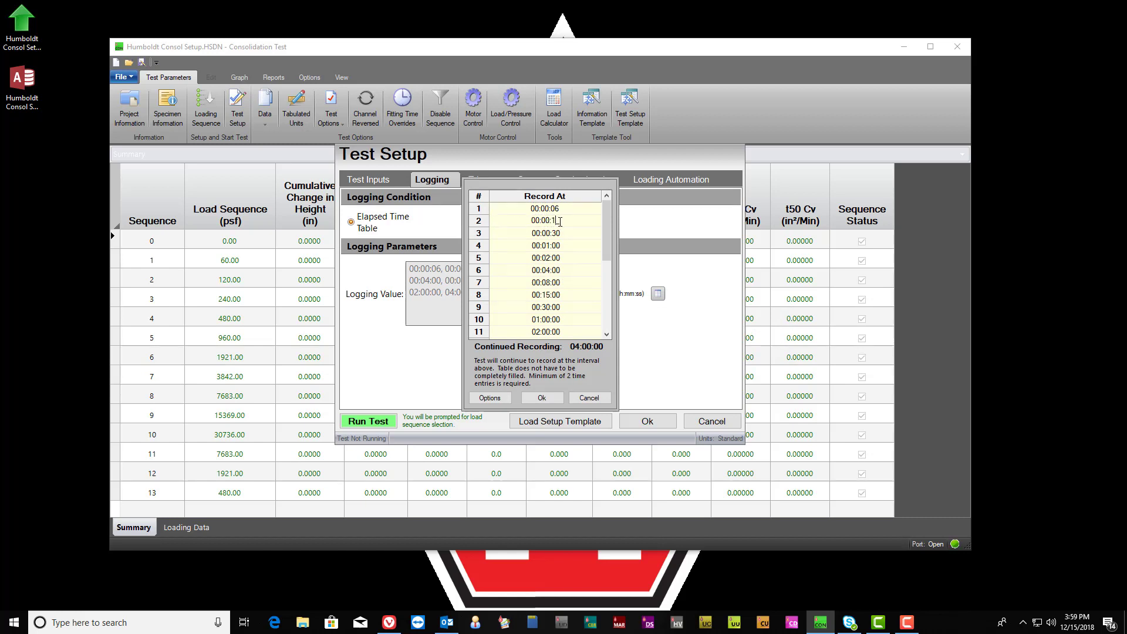
{"action": "type", "text": "5"}
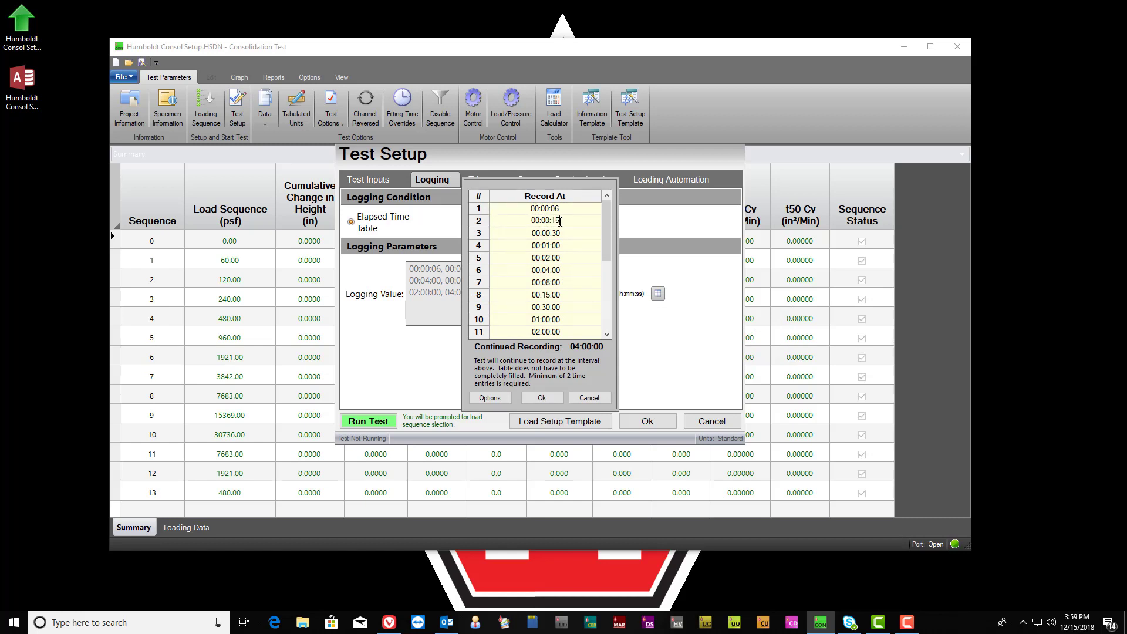
{"action": "left_click", "coordinate": [543, 397]}
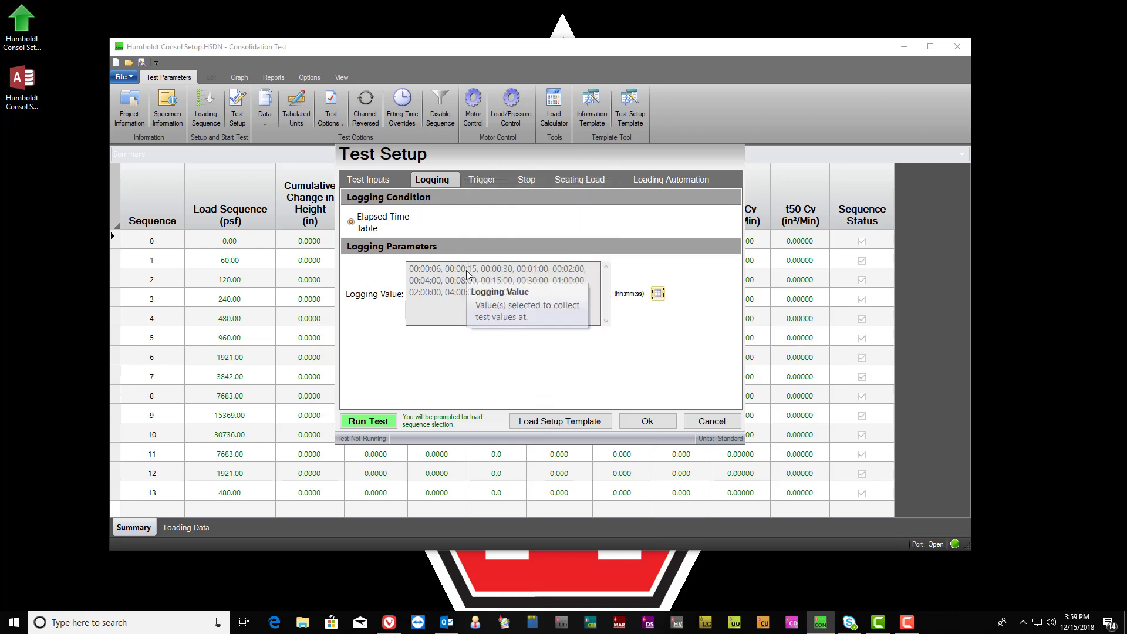
- Review the trigger condition in the test setup and set the time delay stop value to 00:05:00
{"action": "left_click", "coordinate": [480, 181]}
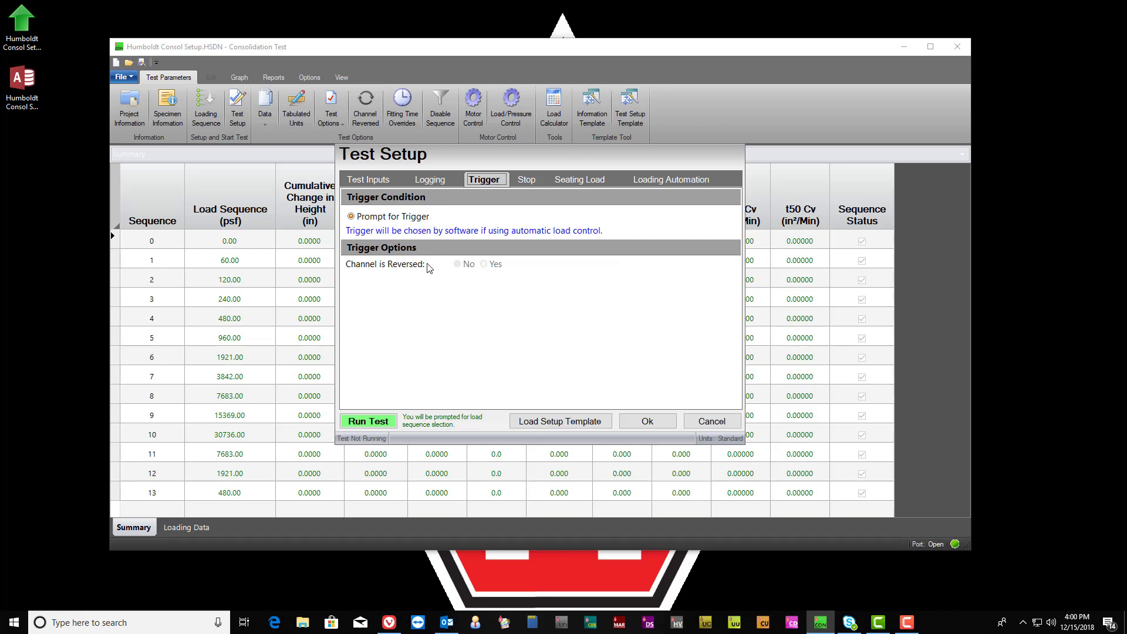
{"action": "left_click", "coordinate": [532, 182]}
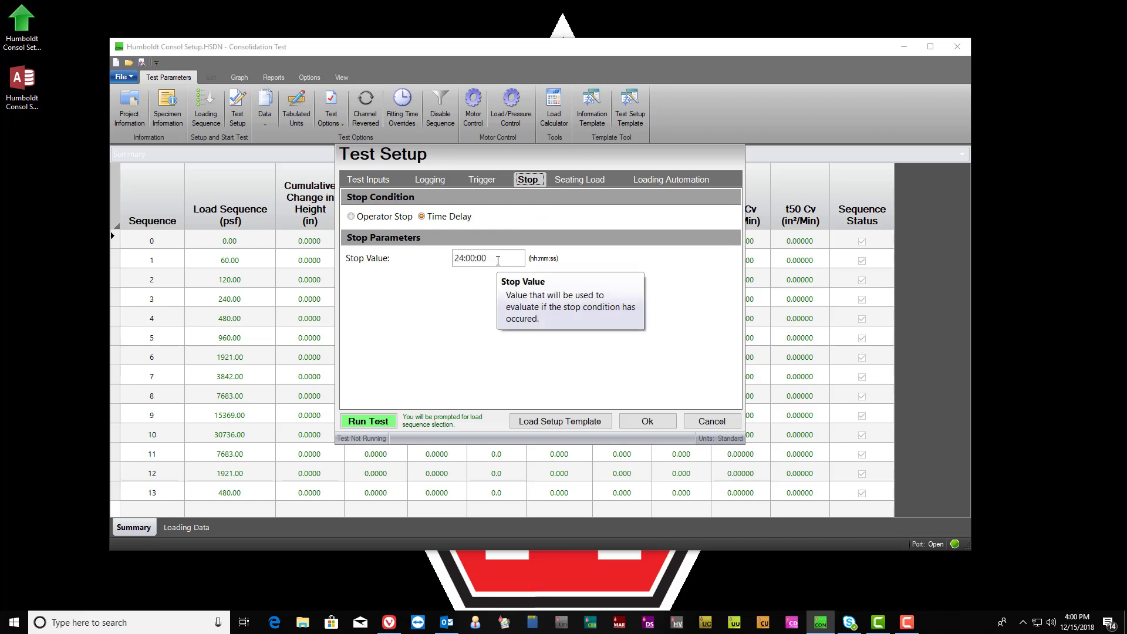
{"action": "left_click_drag", "start_coordinate": [497, 260], "coordinate": [445, 260]}
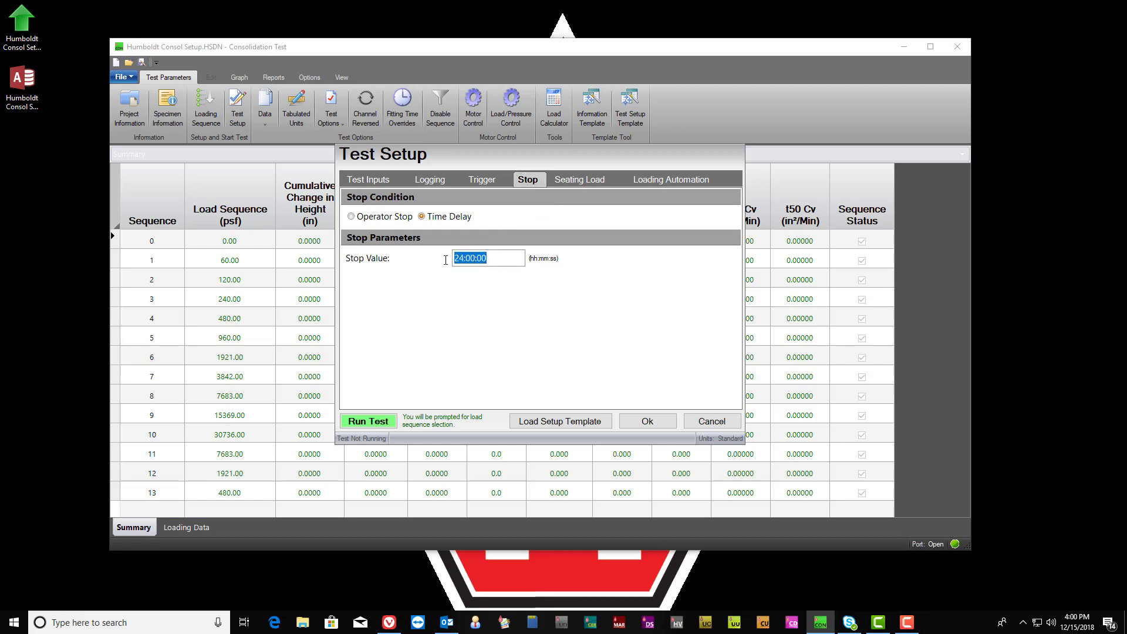
{"action": "type", "text": "00:"}
{"action": "type", "text": "05:0"}
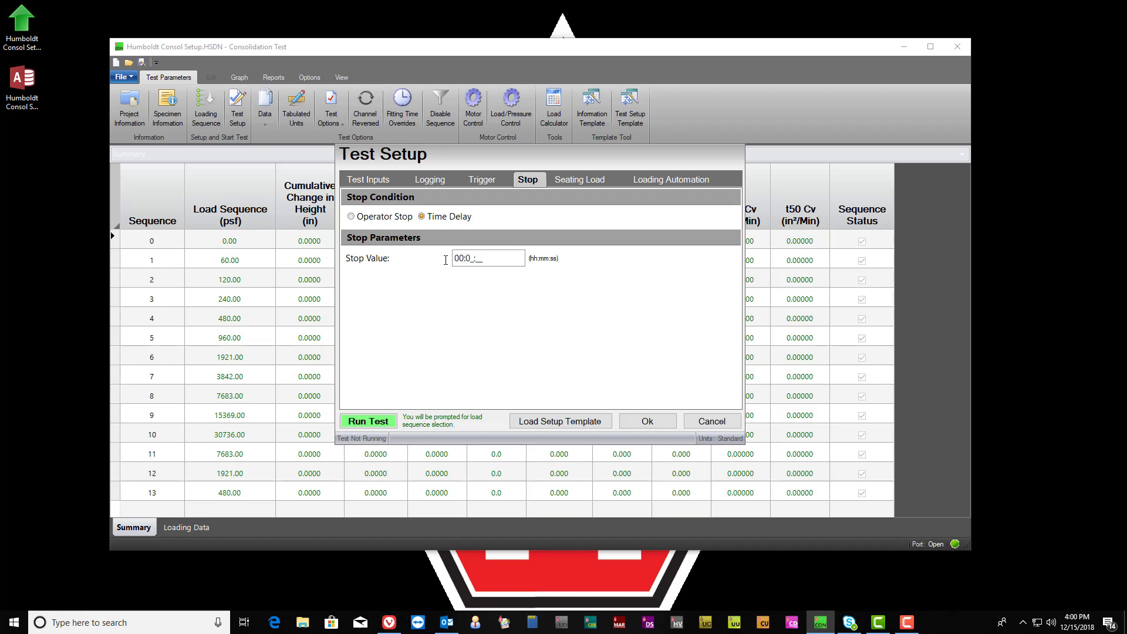
{"action": "type", "text": "0"}
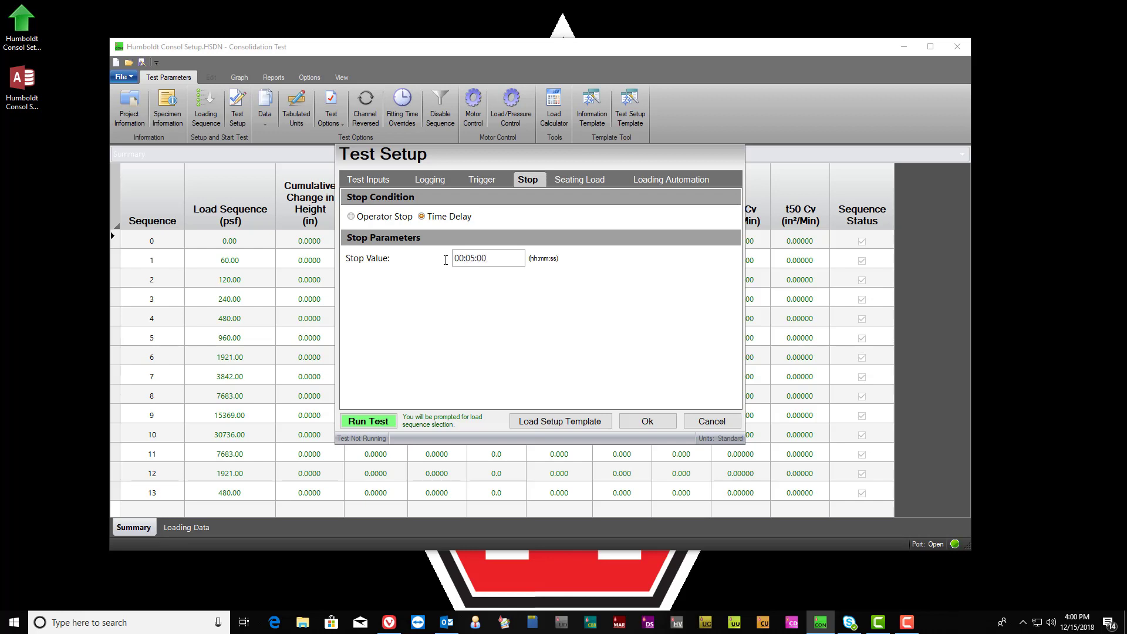
- Restore the time delay stop value to 24:00:00
{"action": "key", "text": "BackSpace"}
{"action": "key", "text": "BackSpace"}
{"action": "key", "text": "BackSpace"}
{"action": "key", "text": "BackSpace"}
{"action": "key", "text": "BackSpace"}
{"action": "type", "text": "24:00:00"}
- Change the time to hold the seating load to 5 minutes and set it back to 1 minute
{"action": "left_click", "coordinate": [568, 182]}
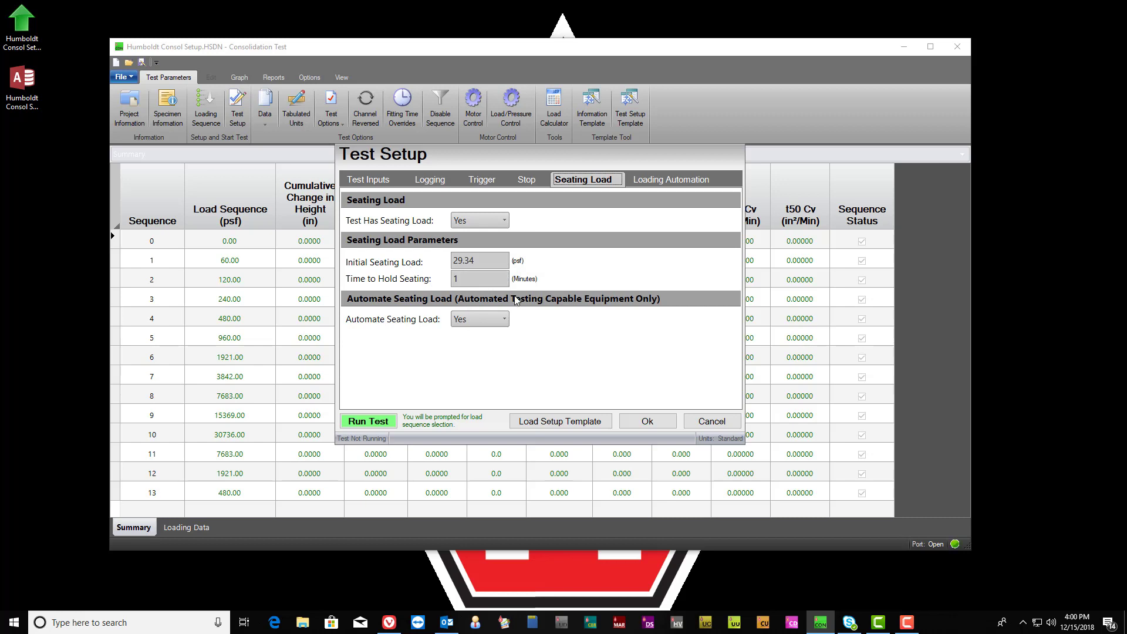
{"action": "double_click", "coordinate": [478, 279]}
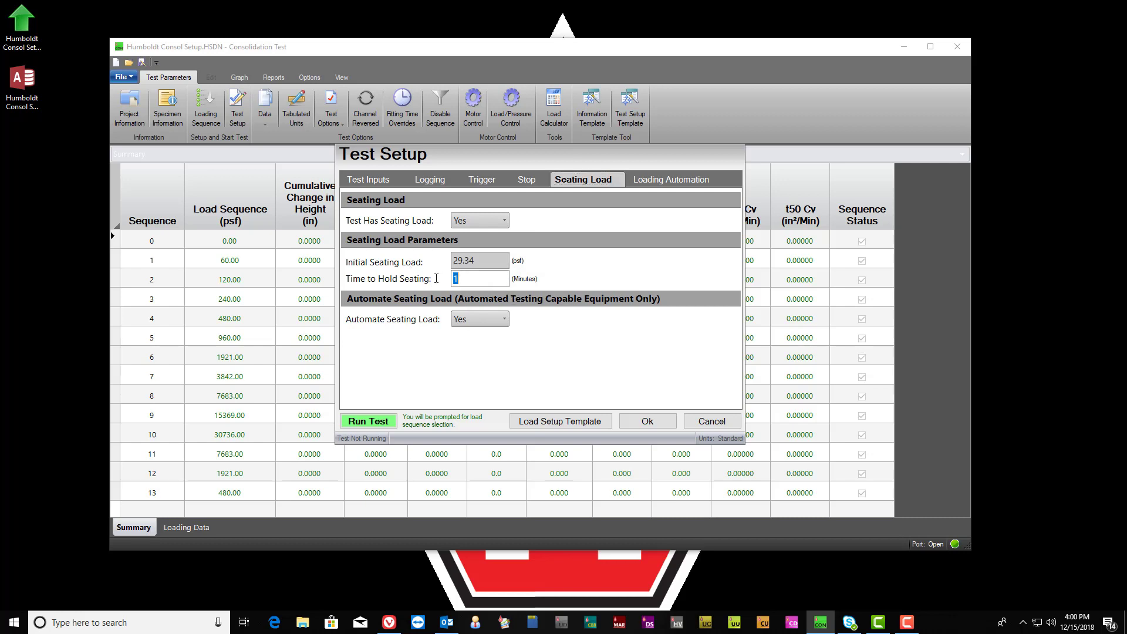
{"action": "type", "text": "5"}
{"action": "left_click_drag", "start_coordinate": [466, 284], "coordinate": [446, 279]}
{"action": "type", "text": "1"}
- In the loading automation settings, set logging to start after the displacement trigger condition is met
{"action": "left_click", "coordinate": [672, 180]}
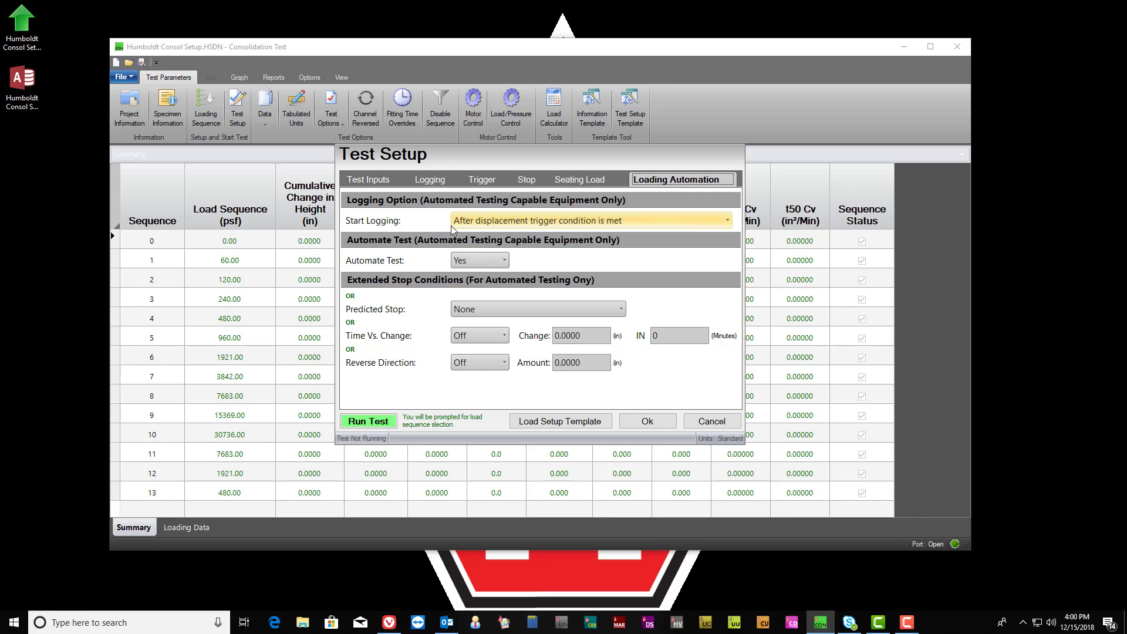
{"action": "left_click", "coordinate": [727, 221]}
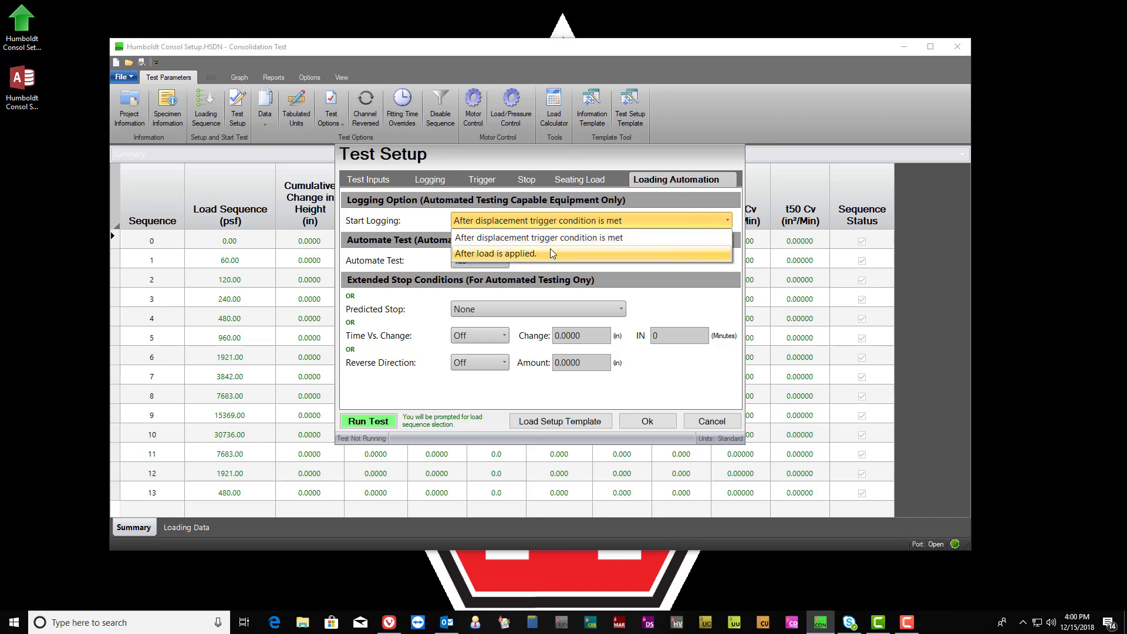
{"action": "left_click", "coordinate": [560, 238]}
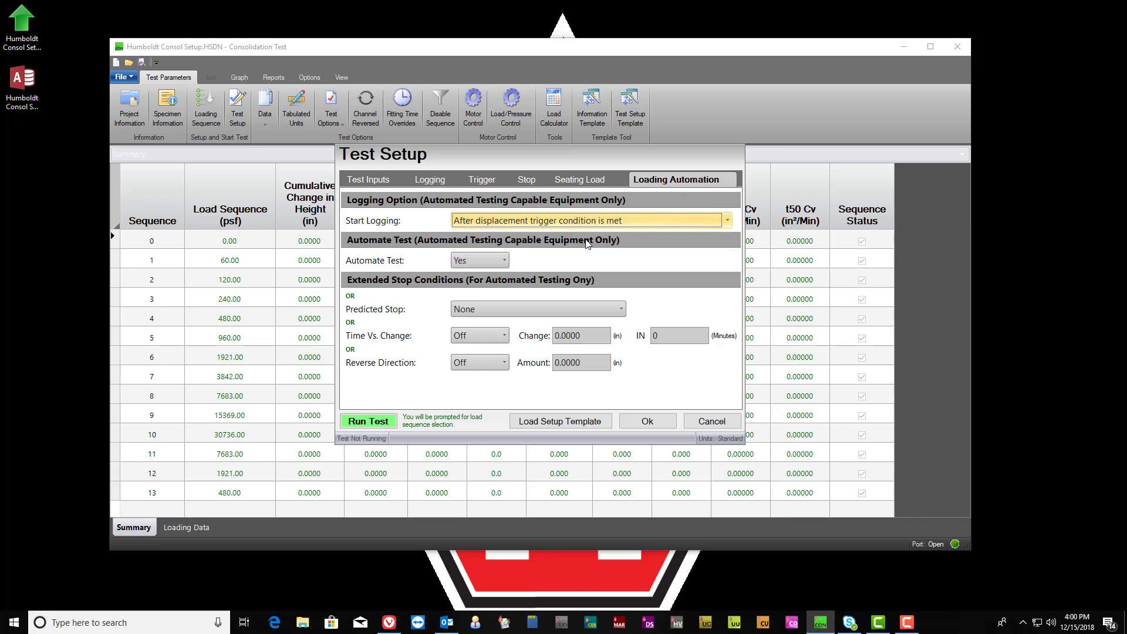
- Review the predicted stop options, leave the setting at None, and accept the test setup
{"action": "mouse_move", "coordinate": [511, 265]}
{"action": "left_click", "coordinate": [622, 311]}
{"action": "mouse_move", "coordinate": [590, 341]}
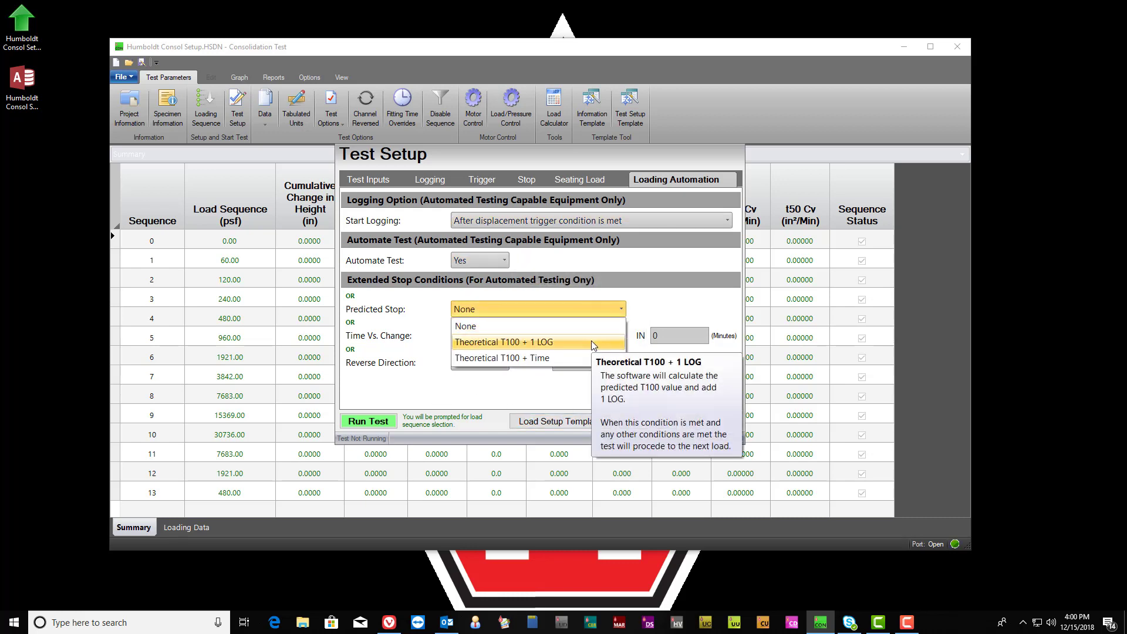
{"action": "mouse_move", "coordinate": [562, 355]}
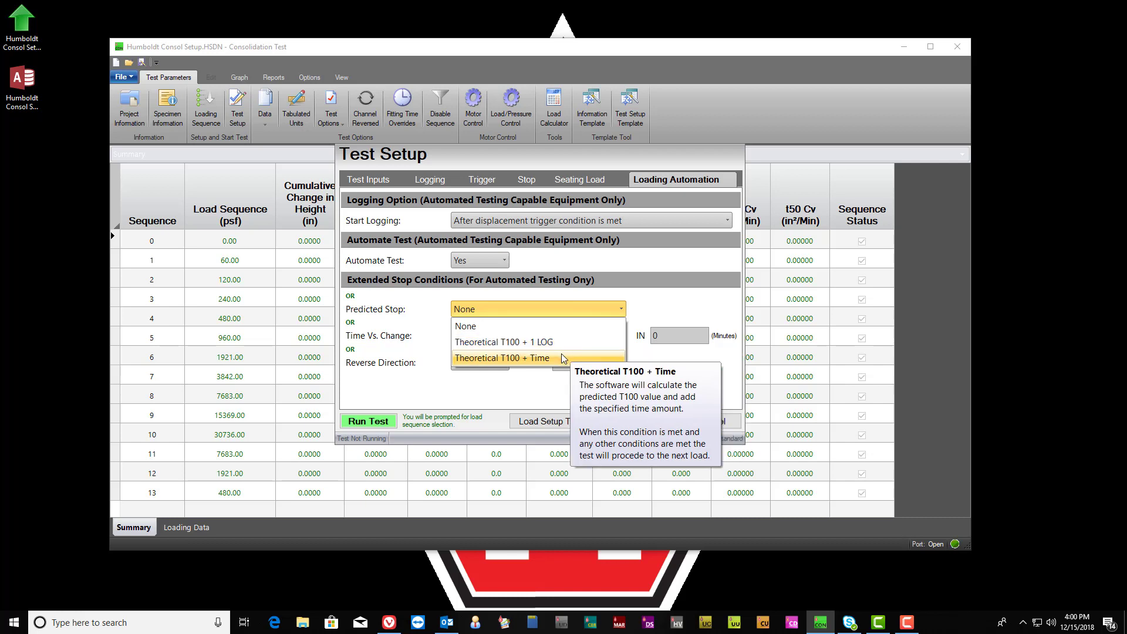
{"action": "left_click", "coordinate": [446, 391]}
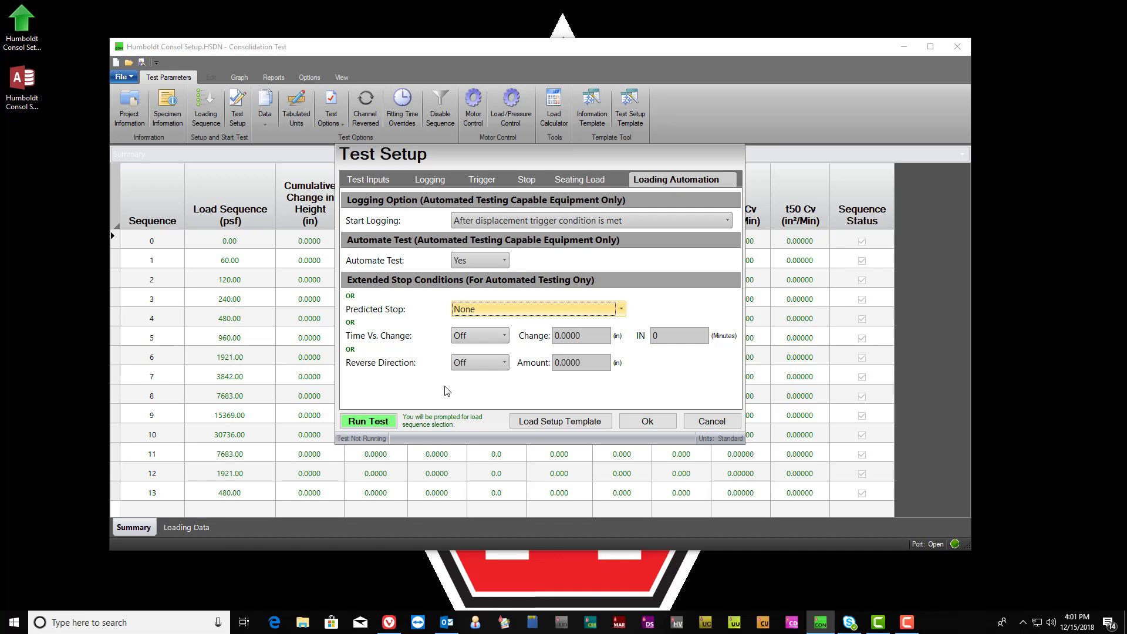
{"action": "left_click", "coordinate": [647, 421]}
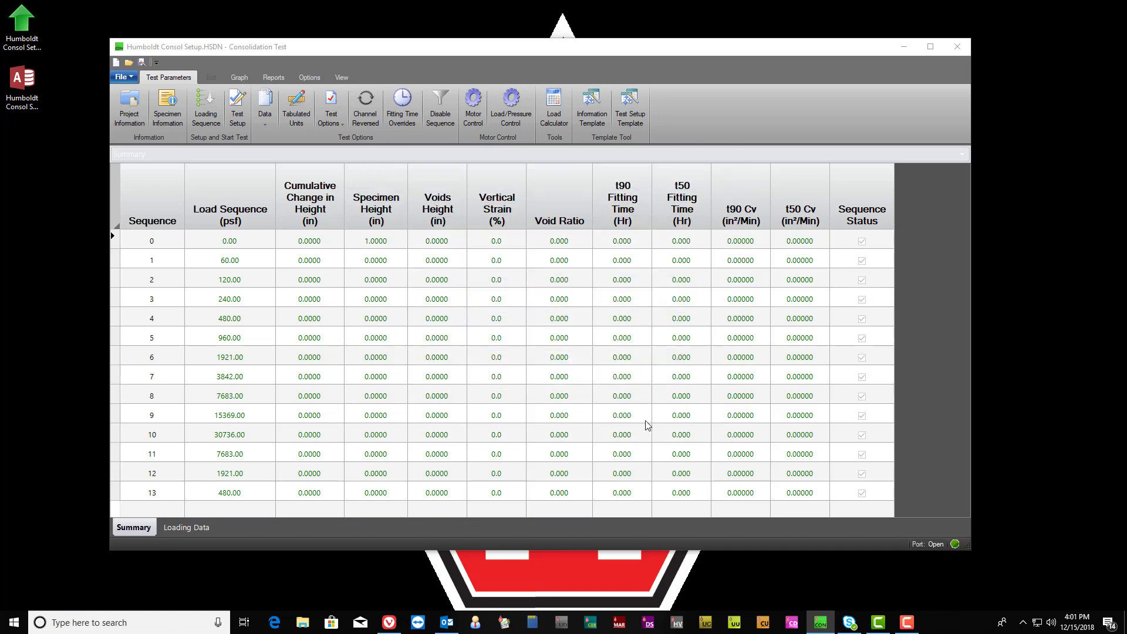